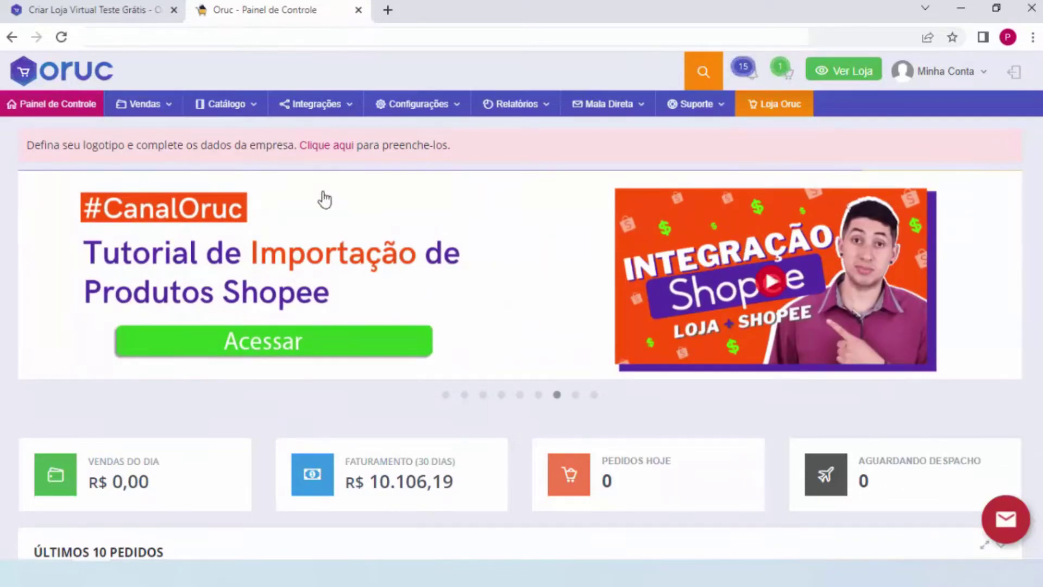
# Open the registration form for a new coupon campaign (Campanha de Cupons) in the campaign manager.
pyautogui.click(409, 109)
pyautogui.moveTo(430, 202)
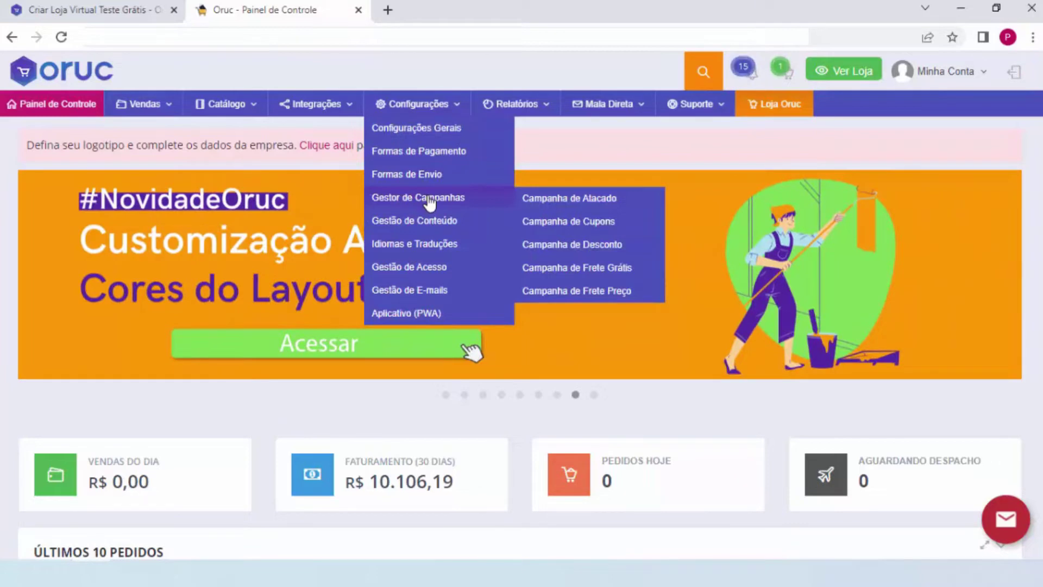
pyautogui.click(611, 228)
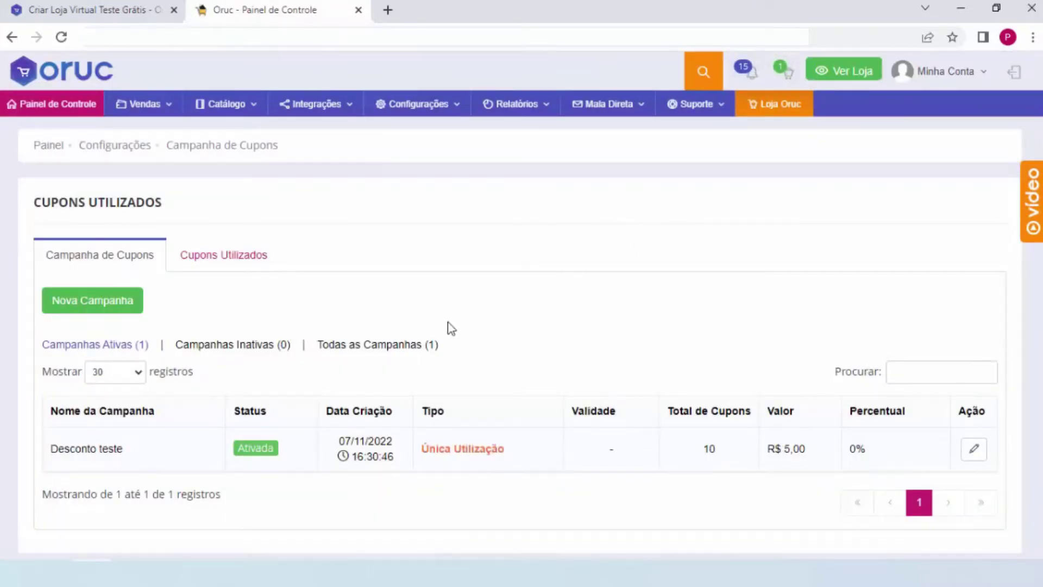
pyautogui.click(129, 307)
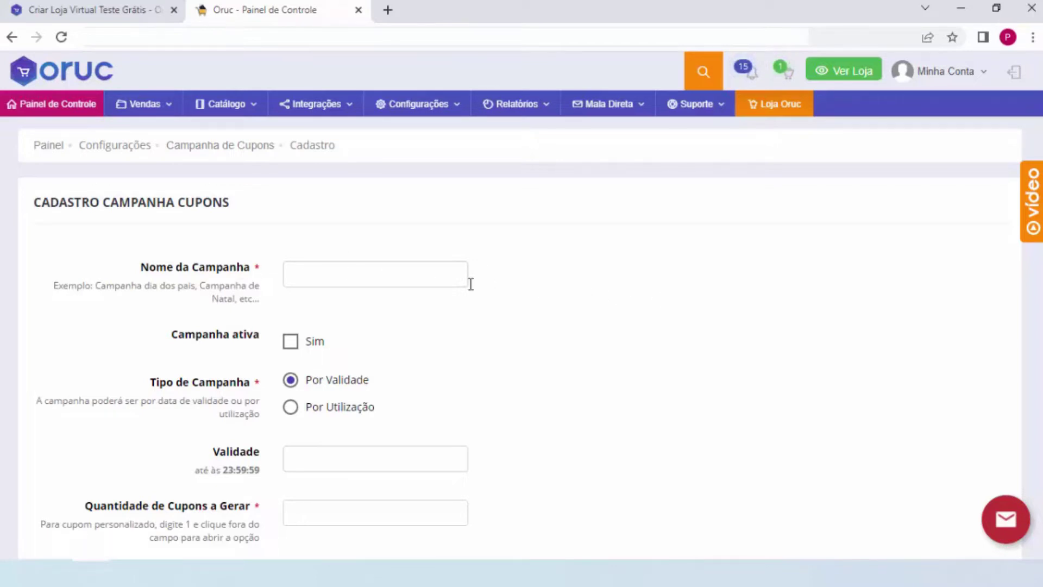
# Set the coupon campaign type to Por Utilização and its usage option to Única por Cliente.
pyautogui.scroll(-3, 545, 272)
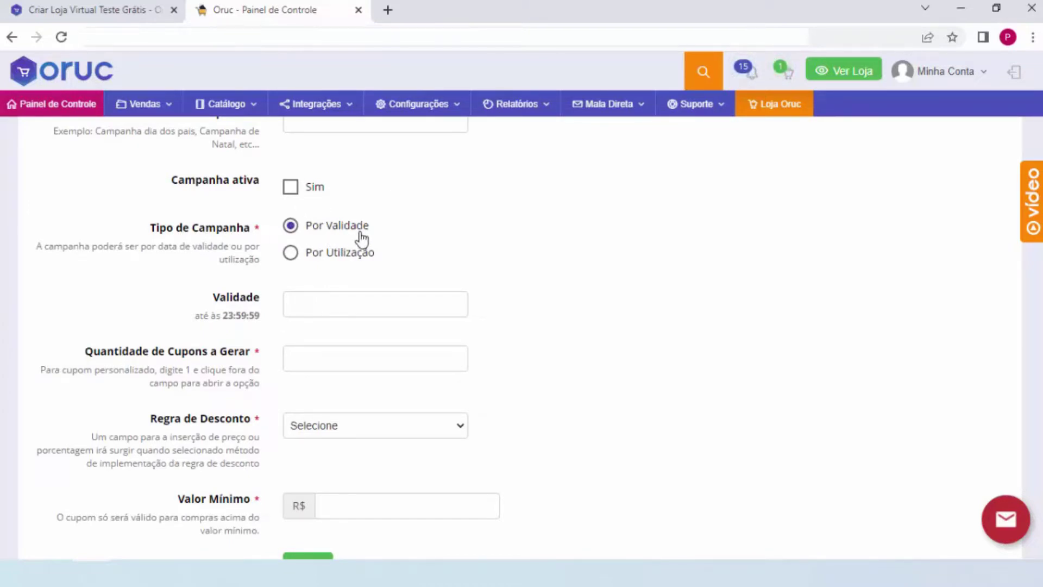
pyautogui.click(333, 263)
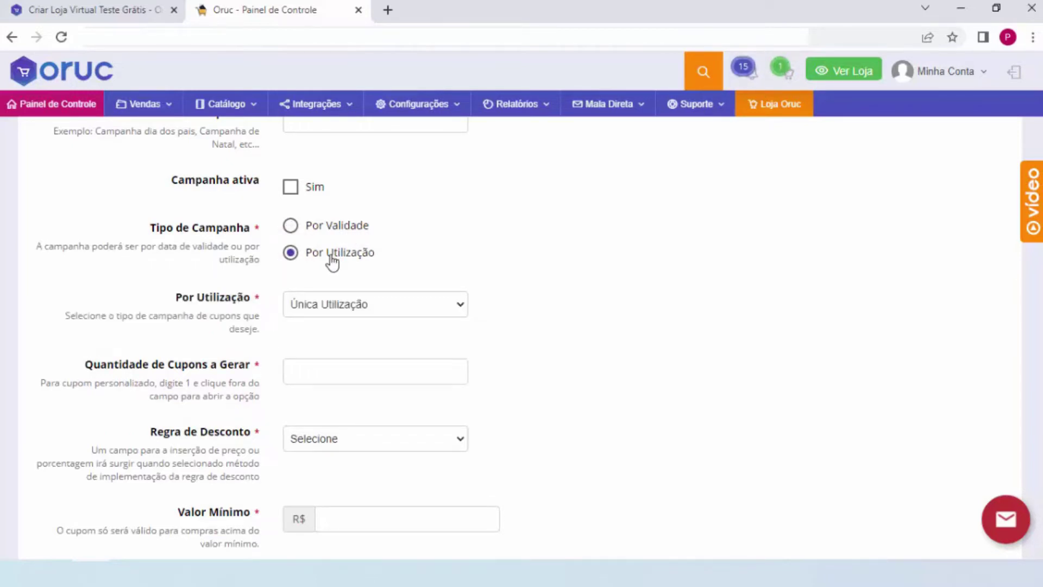
pyautogui.click(314, 309)
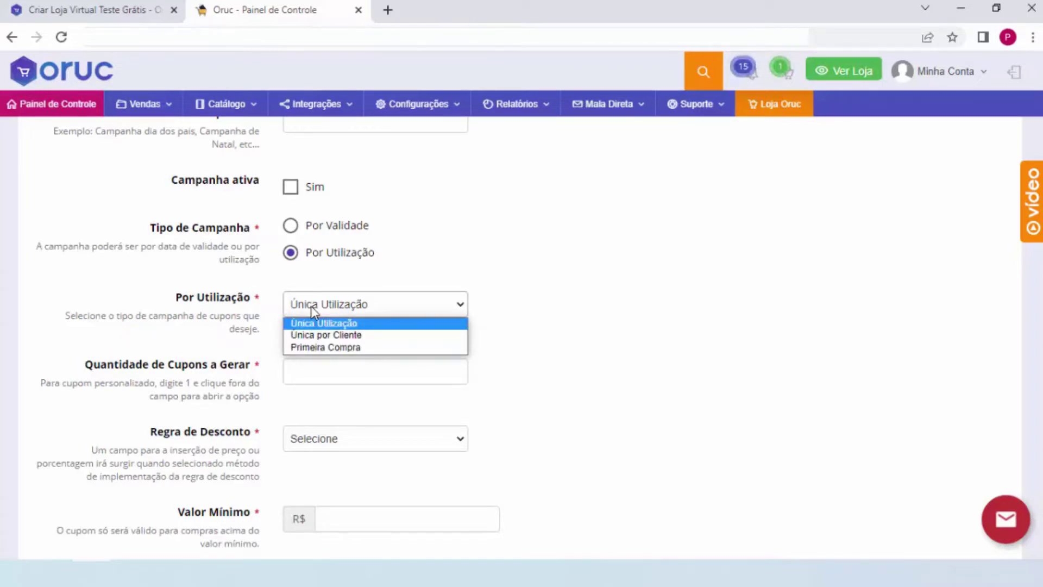
pyautogui.click(327, 337)
pyautogui.scroll(-1, 359, 348)
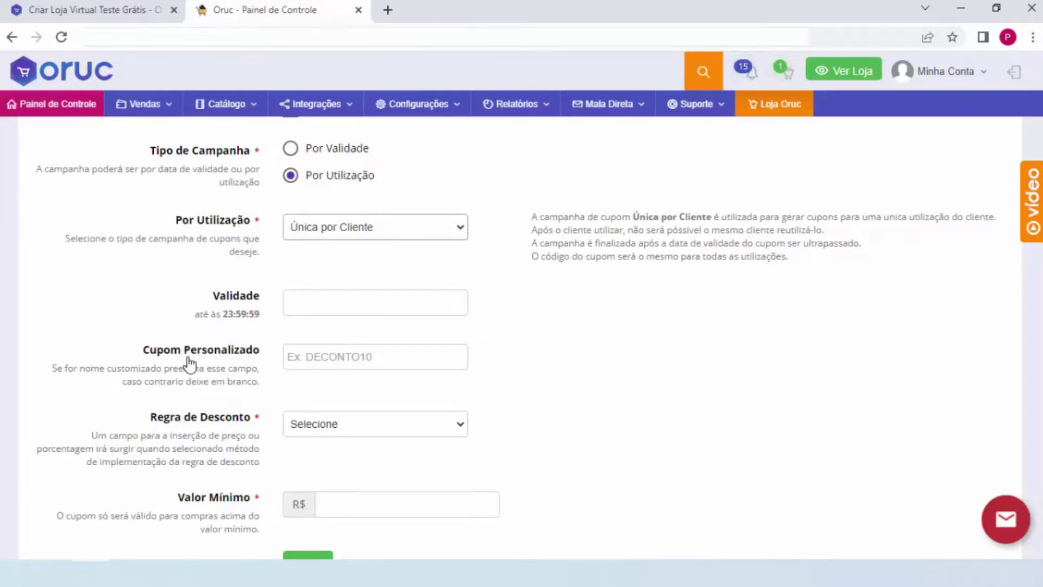
# Enter DESCONTO10 as the campaign's custom coupon (Cupom Personalizado).
pyautogui.click(380, 360)
pyautogui.write('DESC')
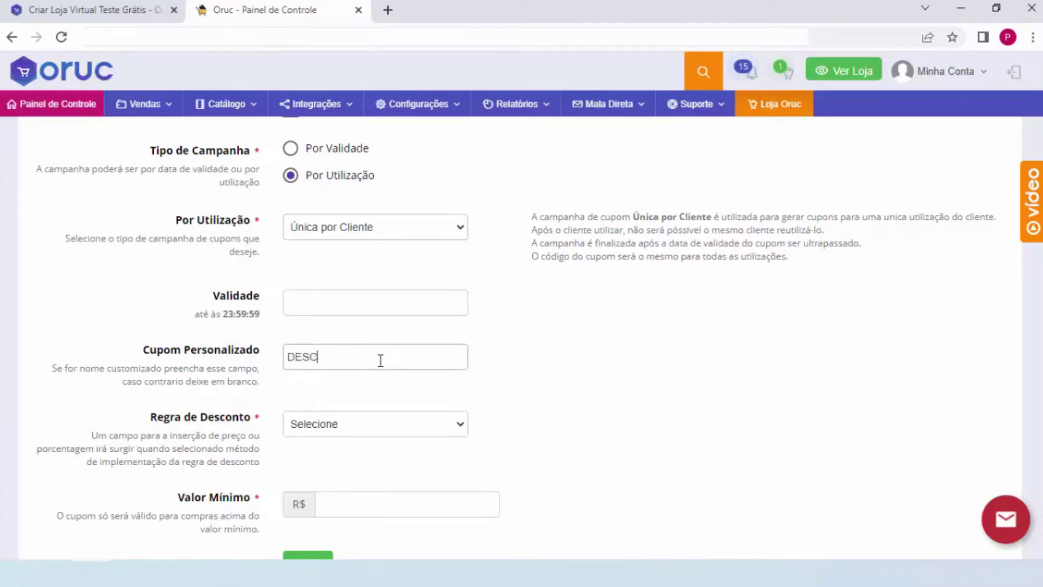
pyautogui.write('ONTO10')
pyautogui.click(290, 320)
# Set the discount rule to Desconto em R$ with a discount of 10.00 and a minimum purchase value of 100.00.
pyautogui.scroll(-2, 290, 319)
pyautogui.click(361, 303)
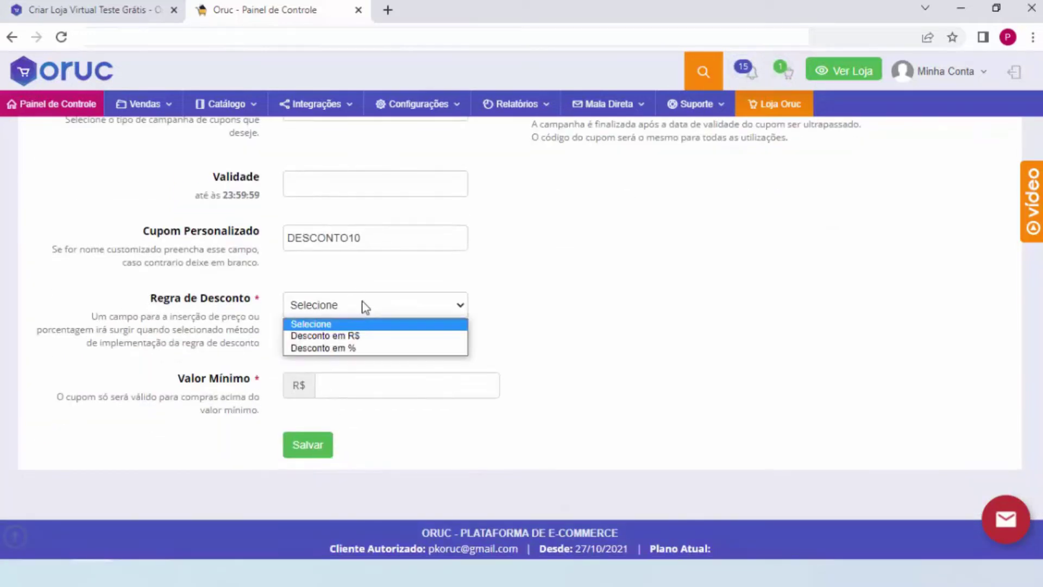
pyautogui.click(356, 336)
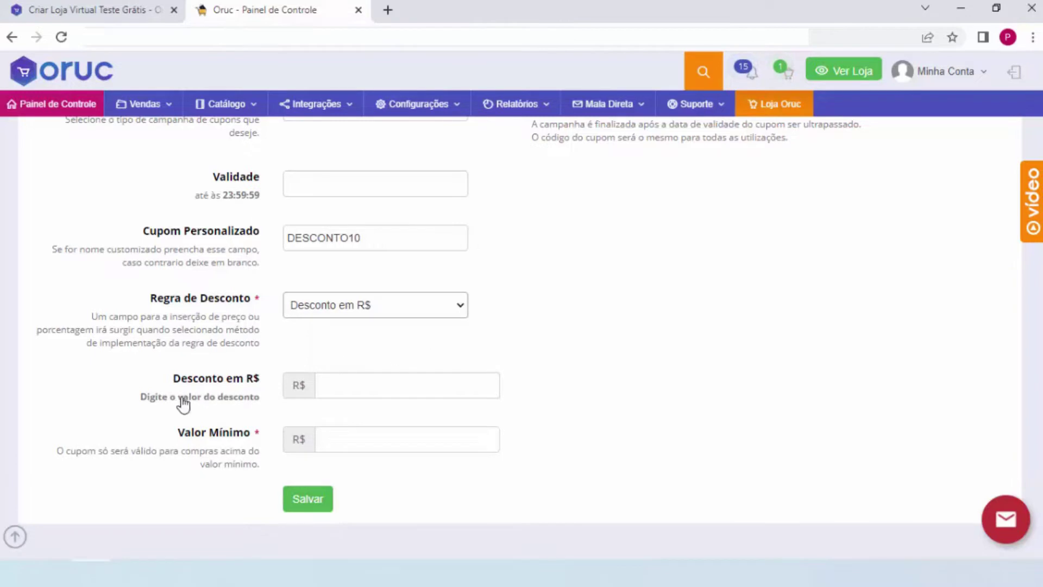
pyautogui.click(382, 391)
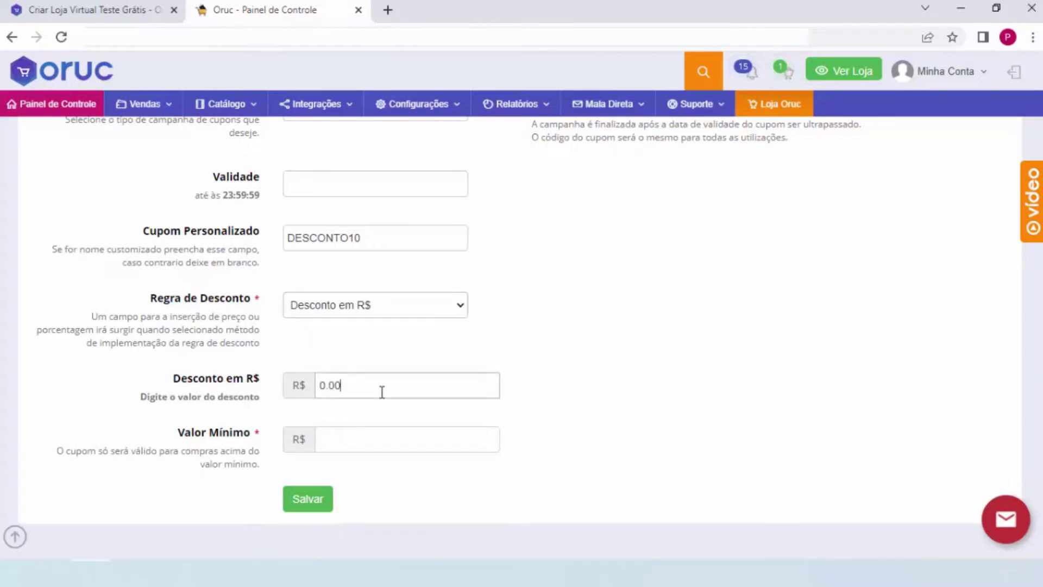
pyautogui.write('1000')
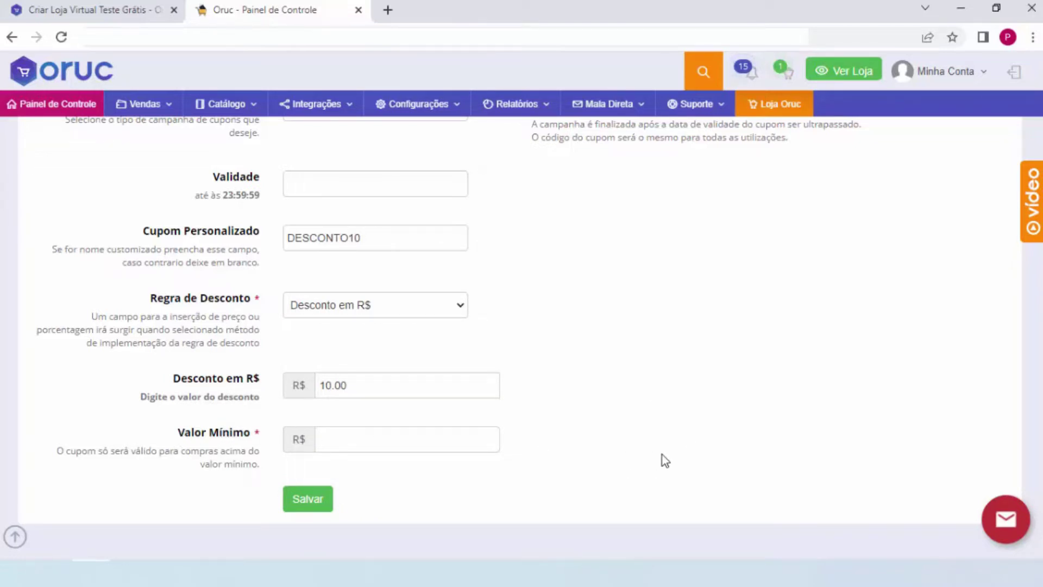
pyautogui.click(487, 434)
pyautogui.write('100')
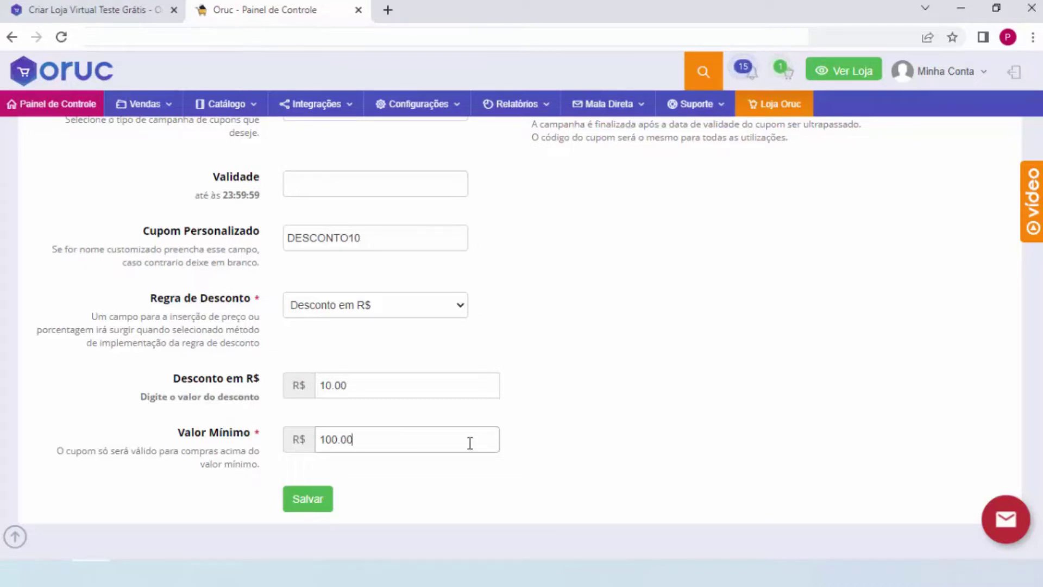
pyautogui.scroll(4, 391, 348)
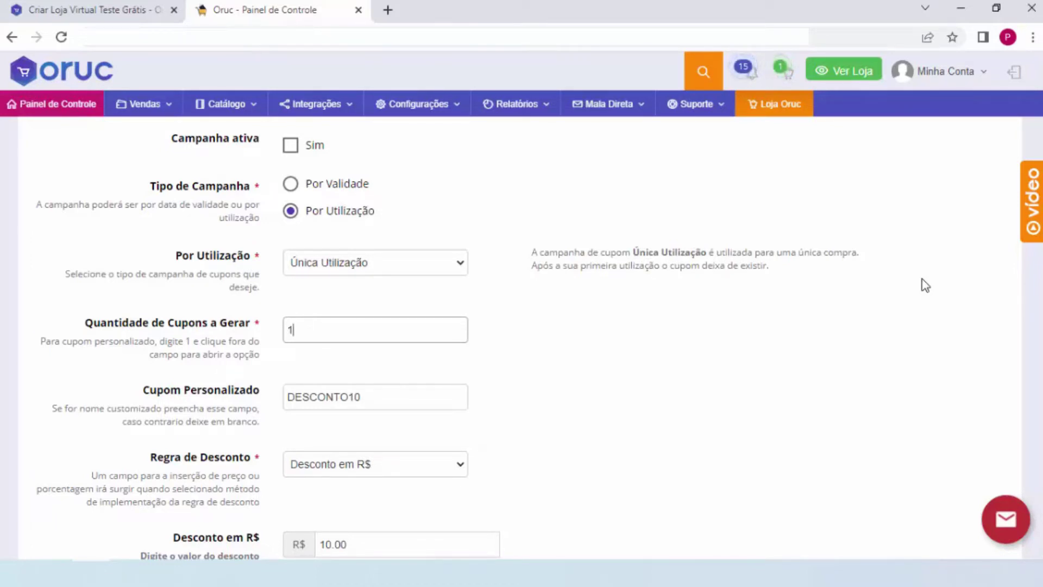
# Open the registration form for a new discount campaign (Campanha de Desconto) in the campaign manager.
pyautogui.moveTo(438, 108)
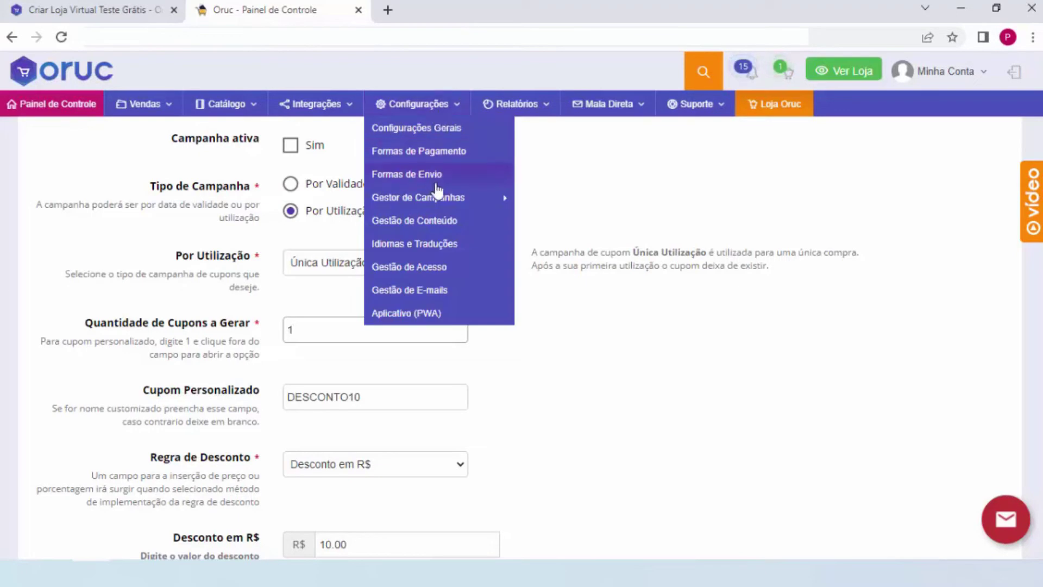
pyautogui.moveTo(441, 200)
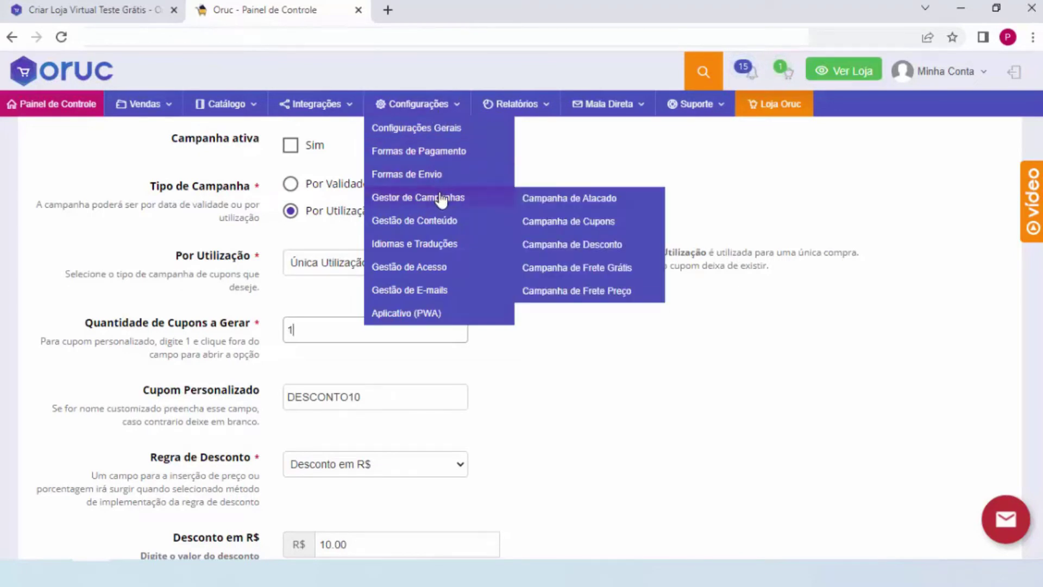
pyautogui.click(589, 245)
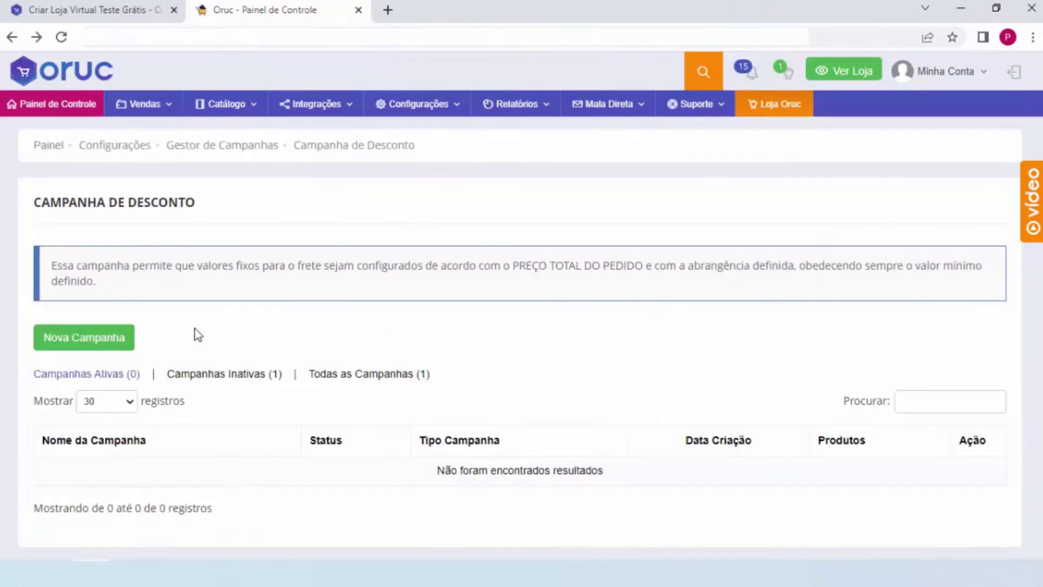
pyautogui.click(72, 340)
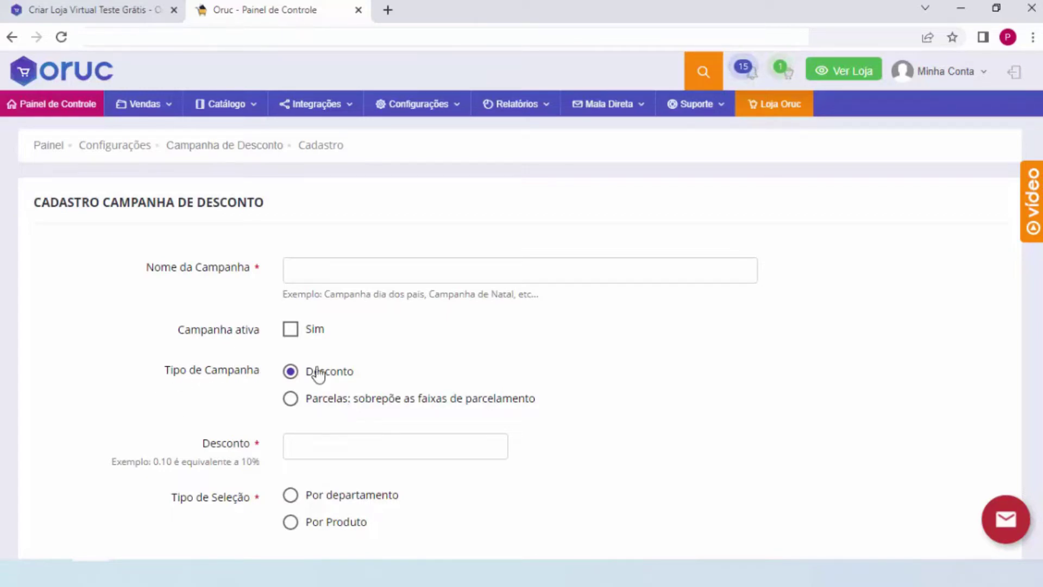
# Set the discount campaign's Desconto value to 0.10.
pyautogui.scroll(-3, 383, 337)
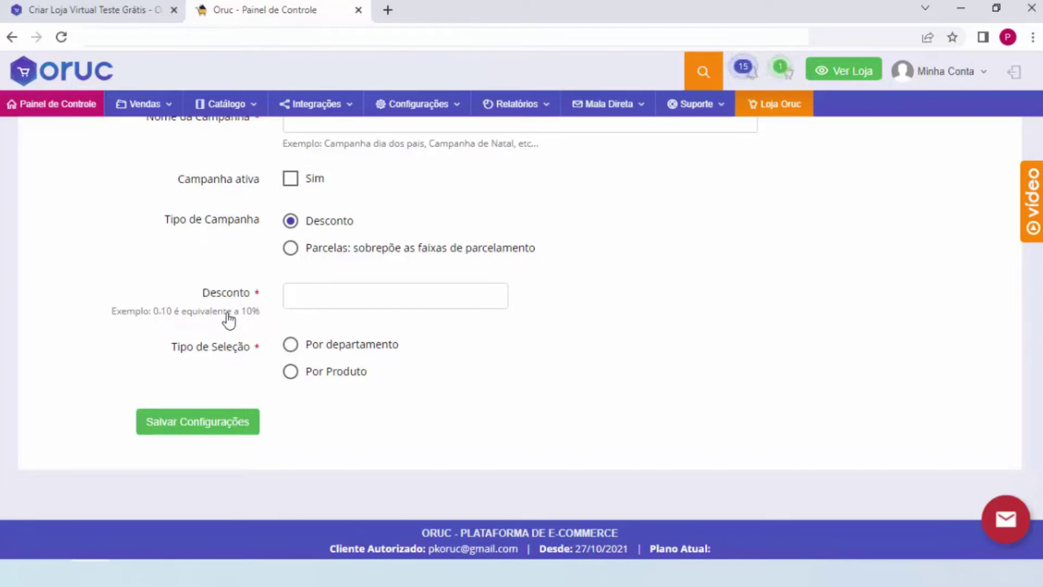
pyautogui.click(348, 302)
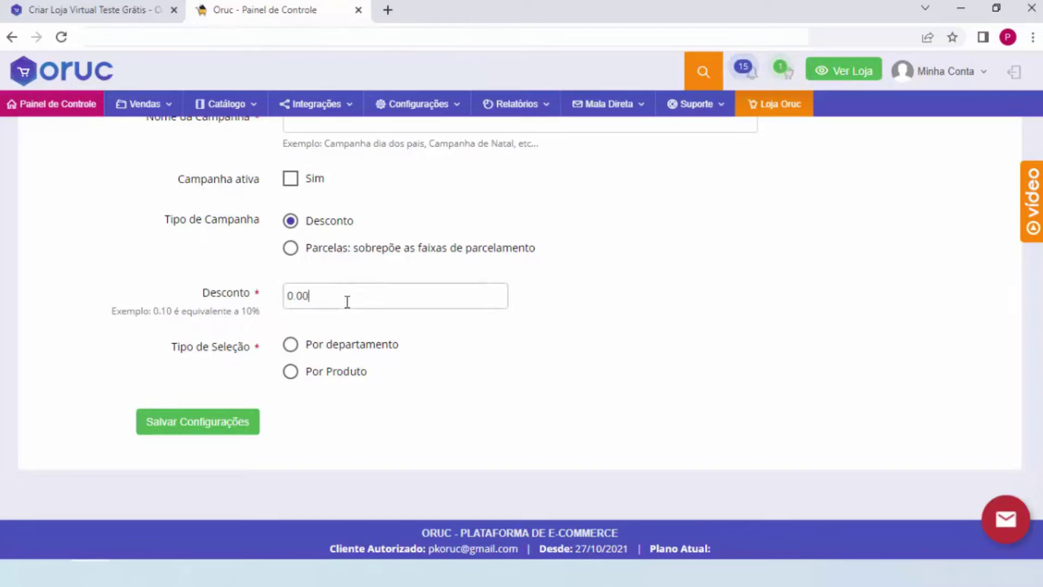
pyautogui.write('10')
pyautogui.click(764, 319)
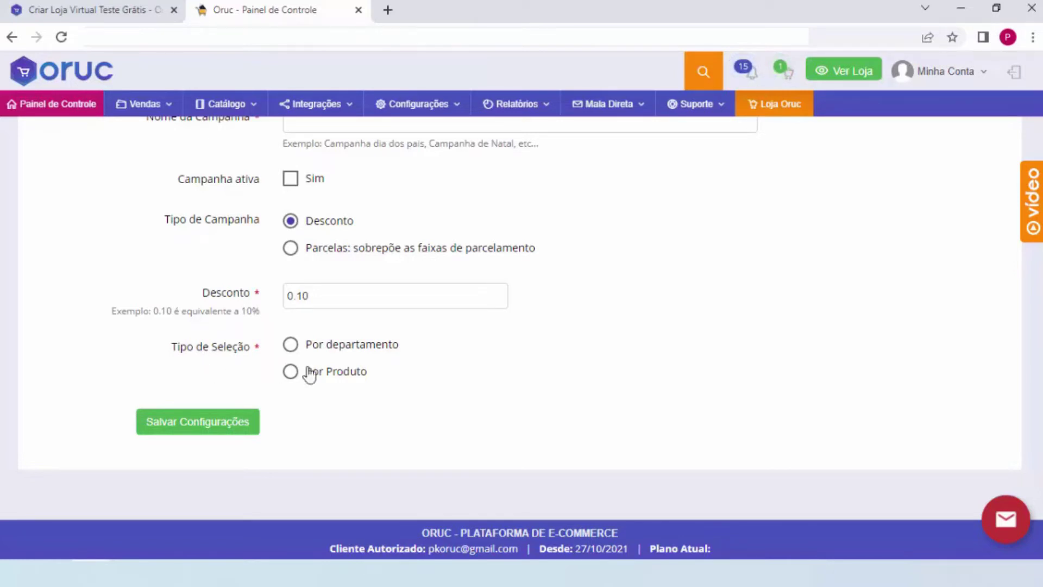
# Set the selection type to Por Produto and add the Jogo de Panelas Tramontina Paris 7 Peças Alumínio Cereja to the campaign.
pyautogui.click(358, 356)
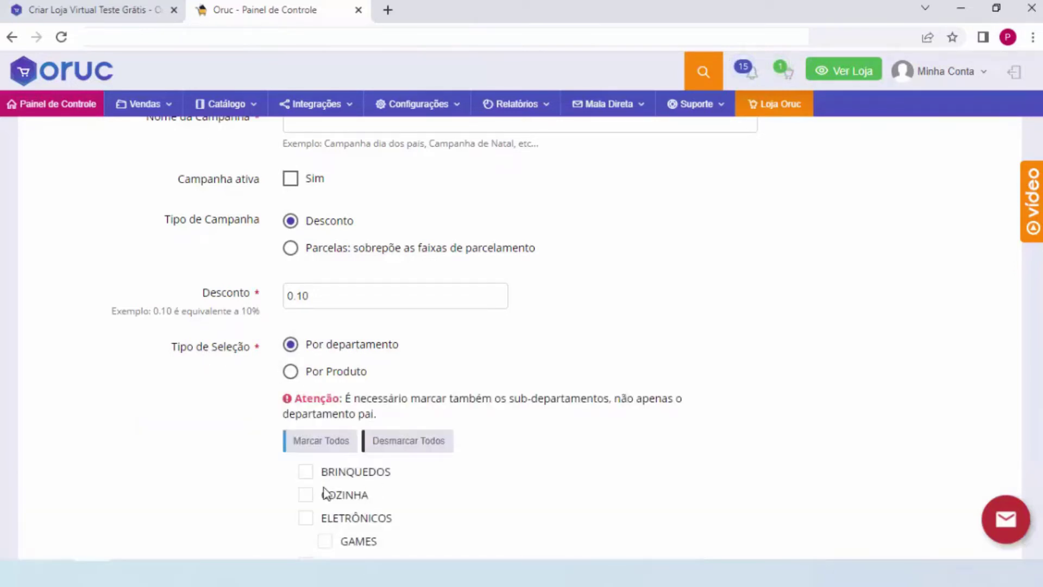
pyautogui.click(292, 374)
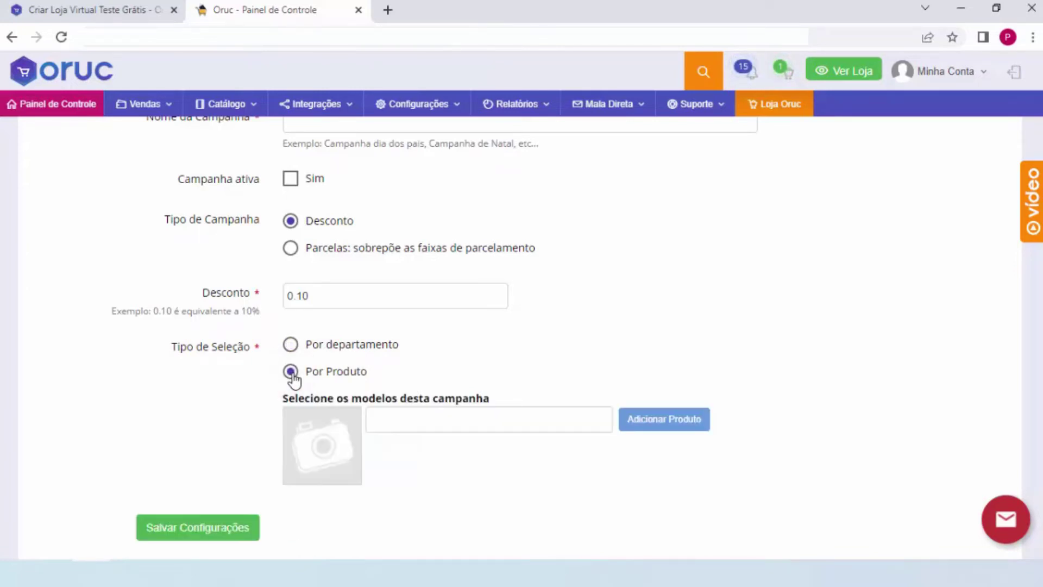
pyautogui.click(454, 417)
pyautogui.hotkey('ctrl', 'v')
pyautogui.click(446, 447)
pyautogui.click(628, 419)
pyautogui.scroll(-1, 392, 433)
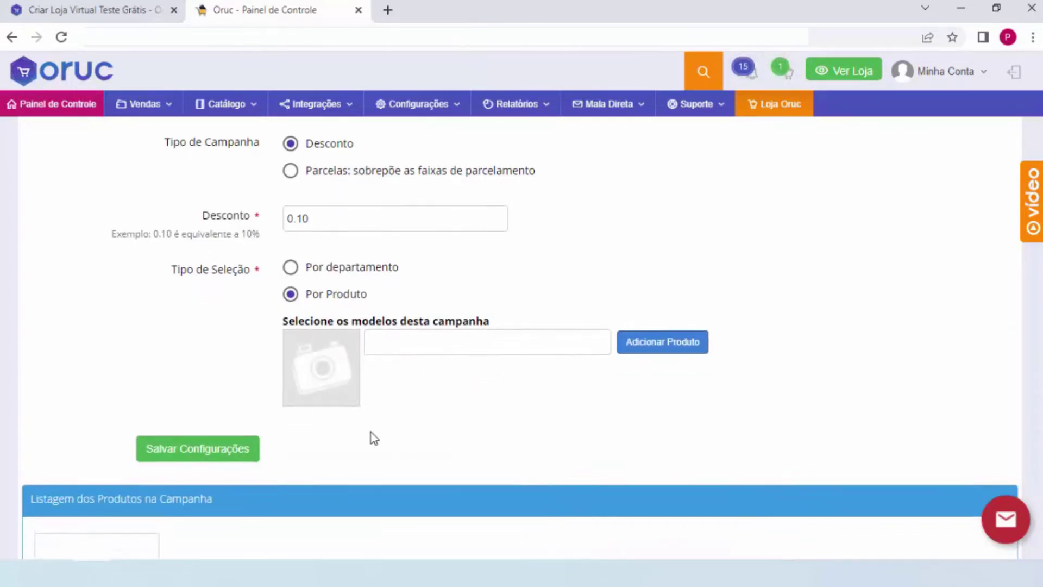
pyautogui.scroll(-4, 389, 433)
pyautogui.scroll(4, 370, 382)
# Add the Volante Logitech G923 para Xbox Series X|S, Xbox One e PC to the discount campaign's product list.
pyautogui.click(462, 340)
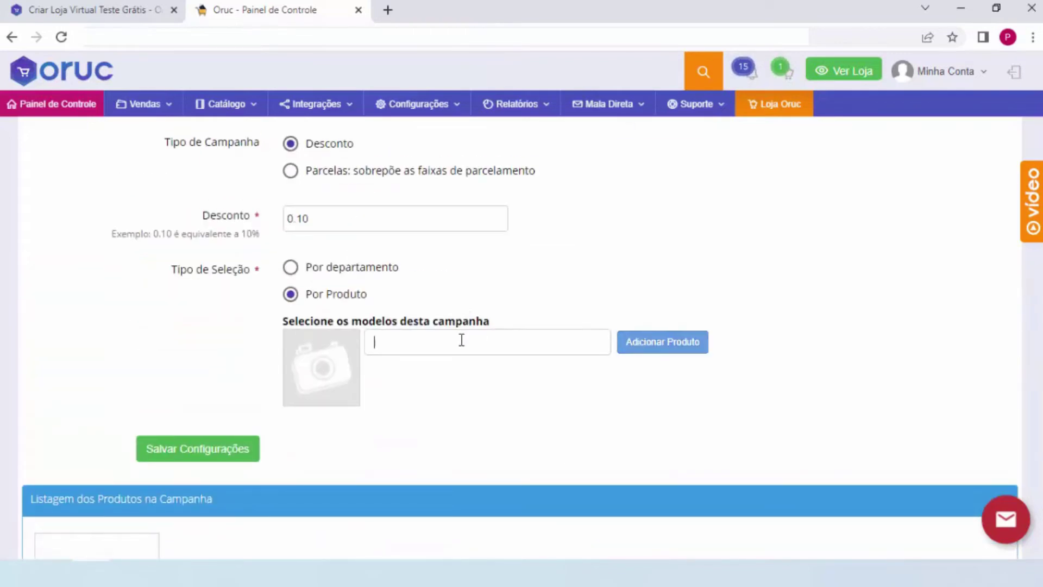
pyautogui.write('para Xbox Series X|S, X')
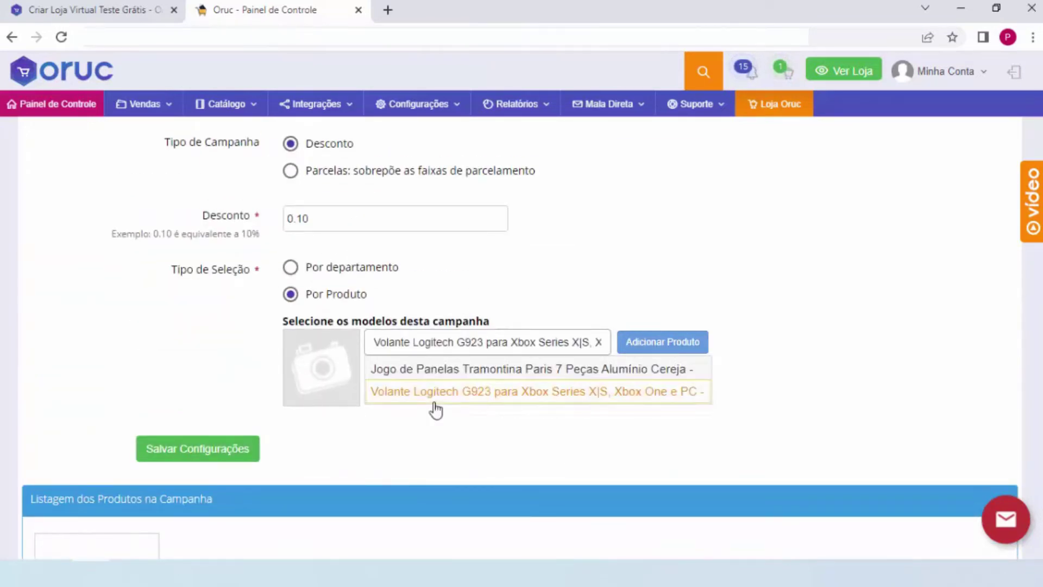
pyautogui.click(432, 396)
pyautogui.click(625, 348)
pyautogui.scroll(-4, 447, 393)
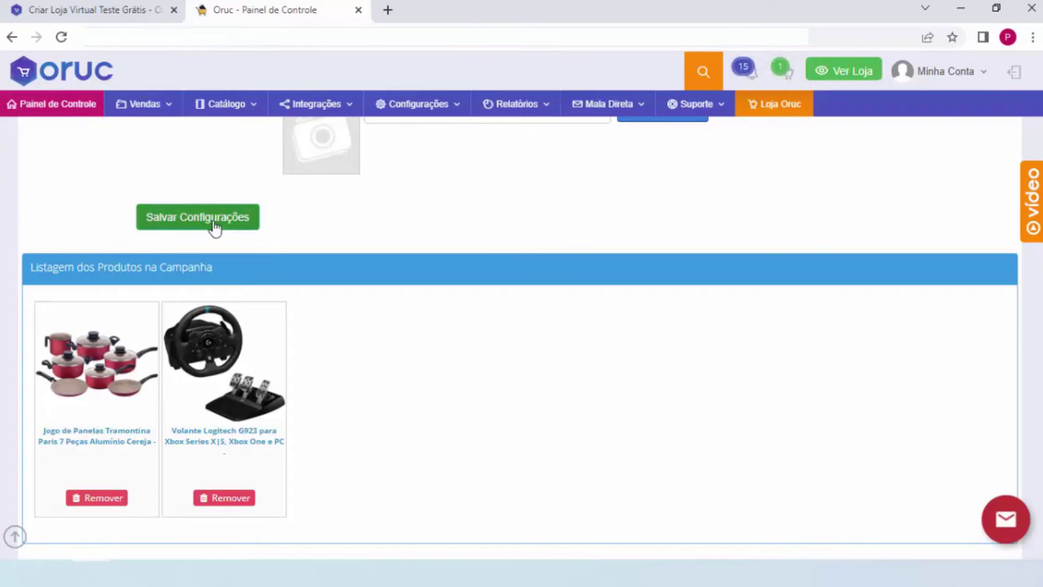
pyautogui.scroll(3, 442, 342)
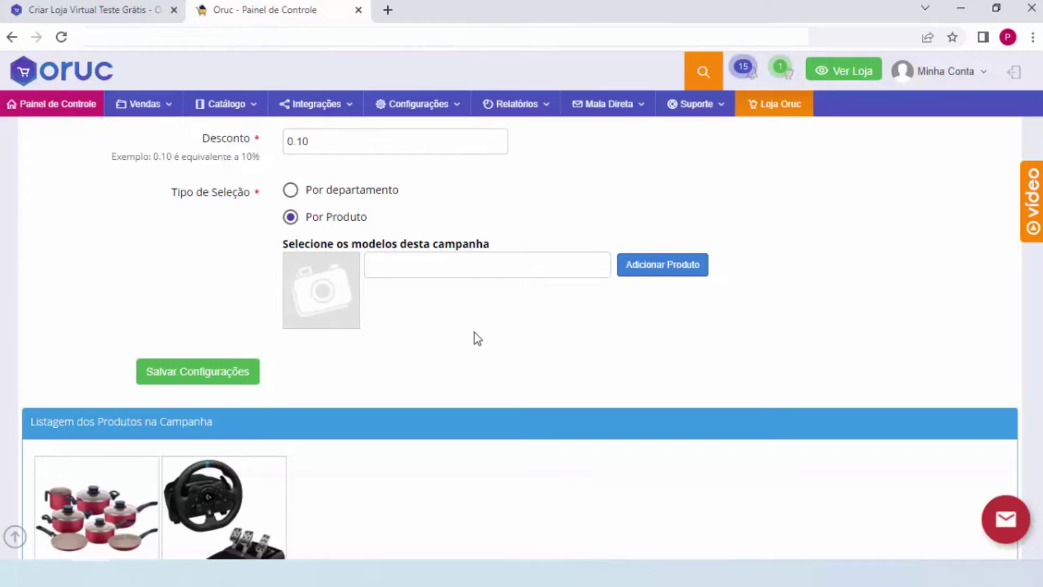
# Open the registration form for a new free-shipping campaign (Campanha de Frete Grátis) in the campaign manager.
pyautogui.click(416, 104)
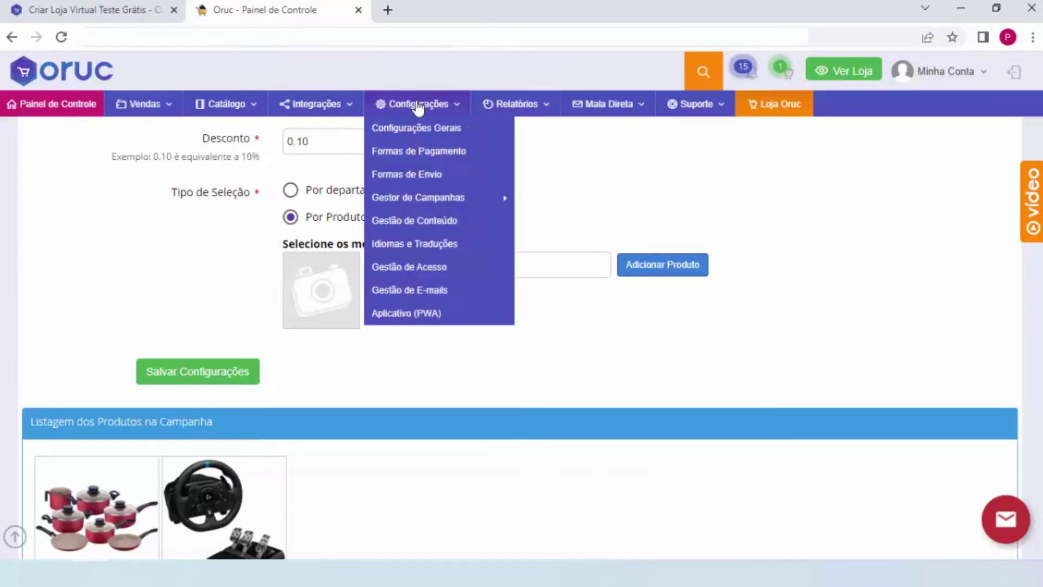
pyautogui.moveTo(433, 199)
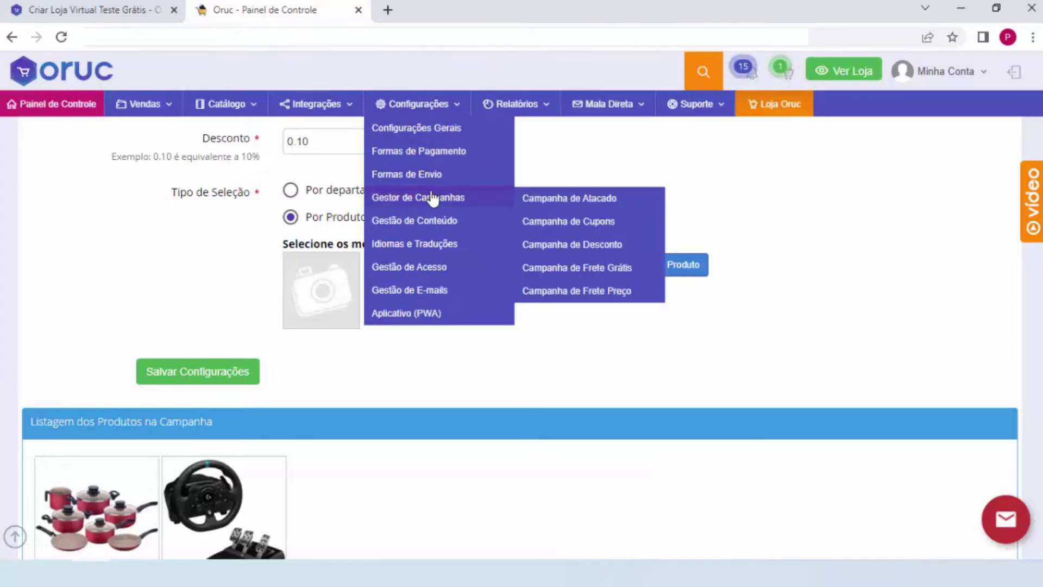
pyautogui.click(620, 271)
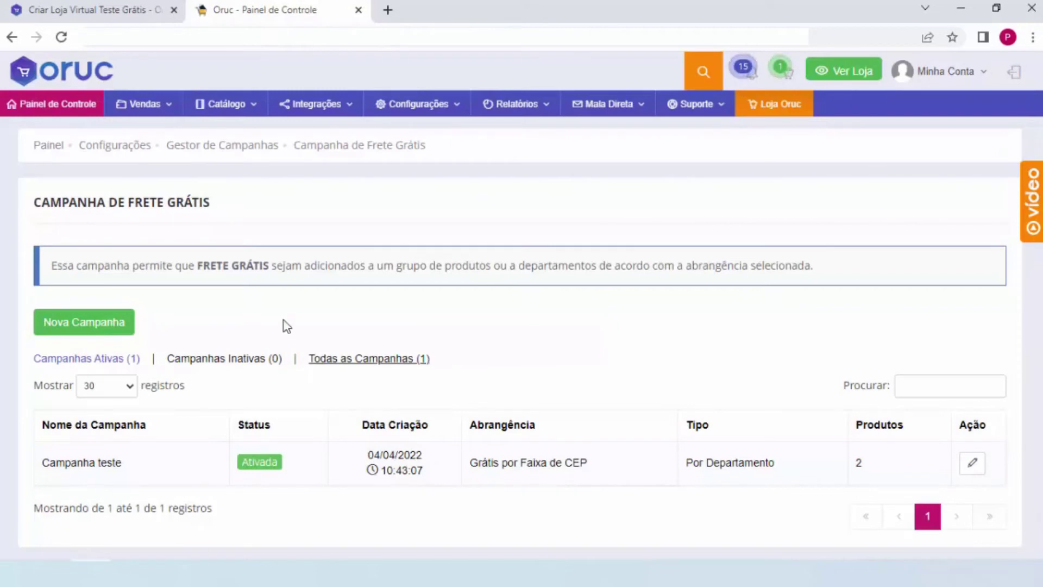
pyautogui.click(89, 322)
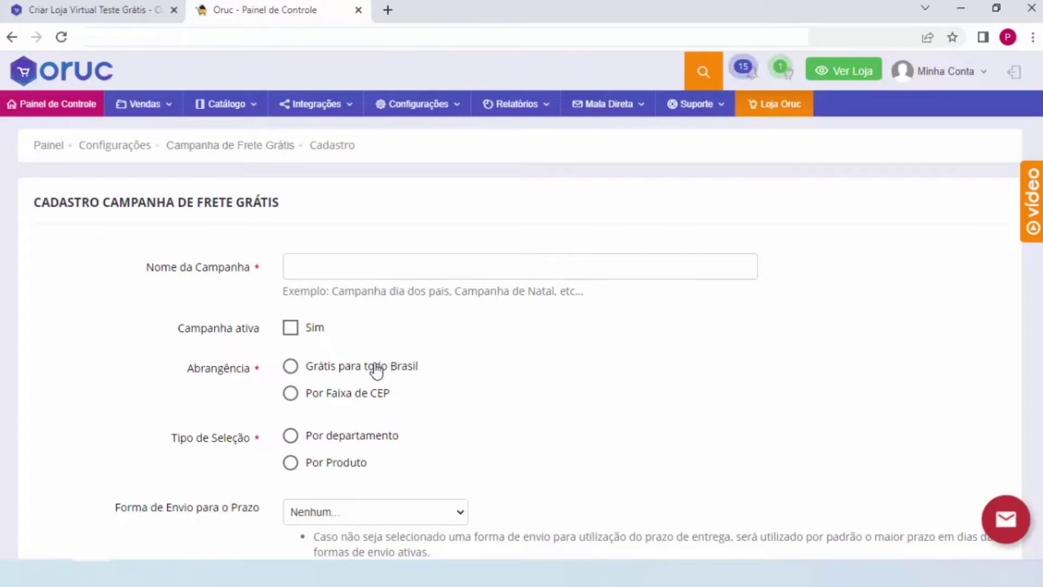
# Set the free-shipping campaign's coverage (Abrangência) to Por Faixa de CEP and review the description and selection fields below.
pyautogui.click(374, 405)
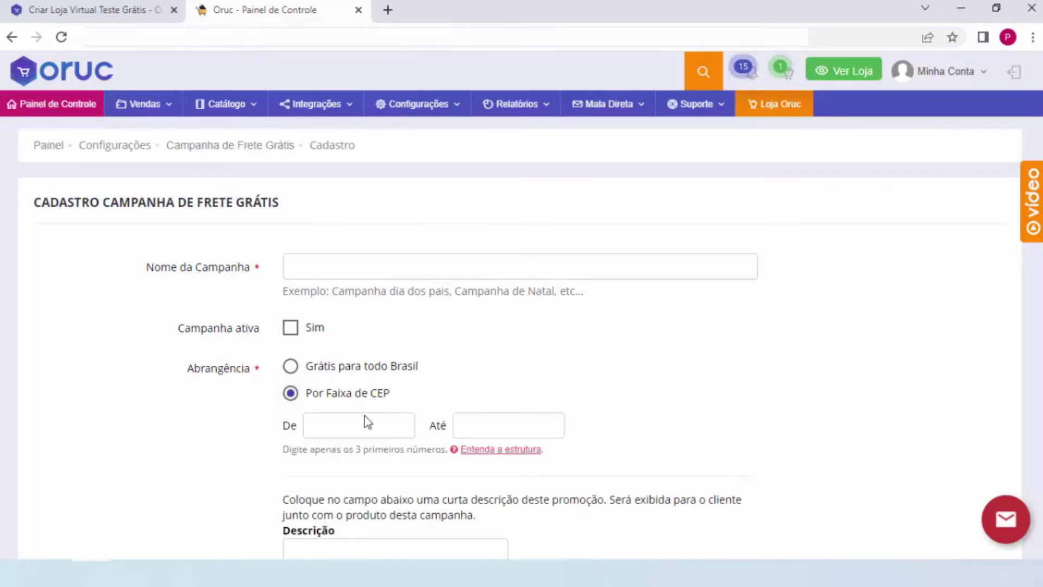
pyautogui.scroll(-1, 707, 375)
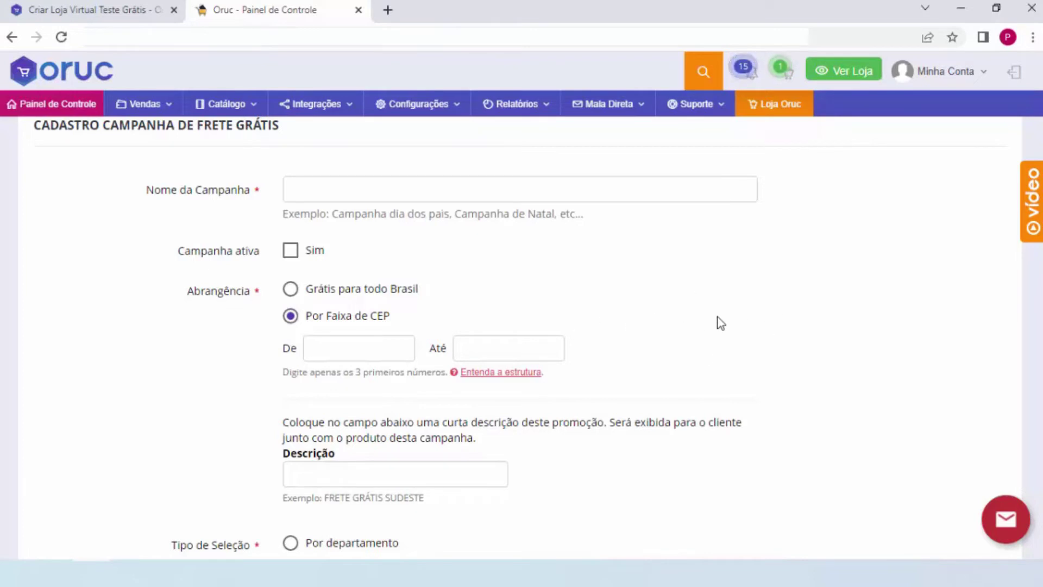
pyautogui.scroll(-1, 1036, 277)
pyautogui.scroll(-1, 1036, 280)
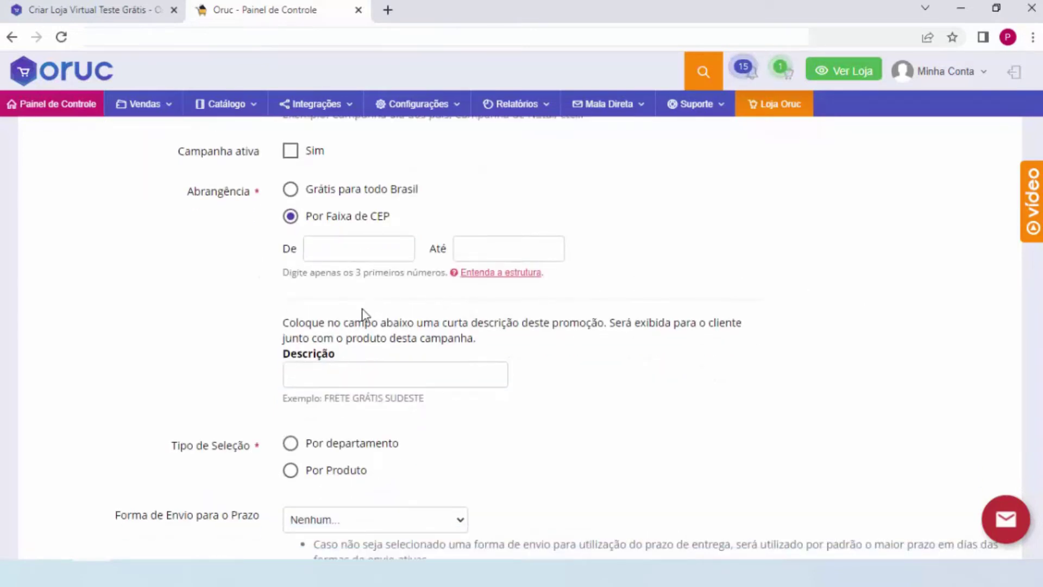
# Set the free-shipping campaign's Tipo de Seleção to Por Produto and add the Volante Logitech G923 para Xbox Series X|S, Xbox One e PC.
pyautogui.click(304, 371)
pyautogui.click(481, 417)
pyautogui.scroll(-1, 224, 348)
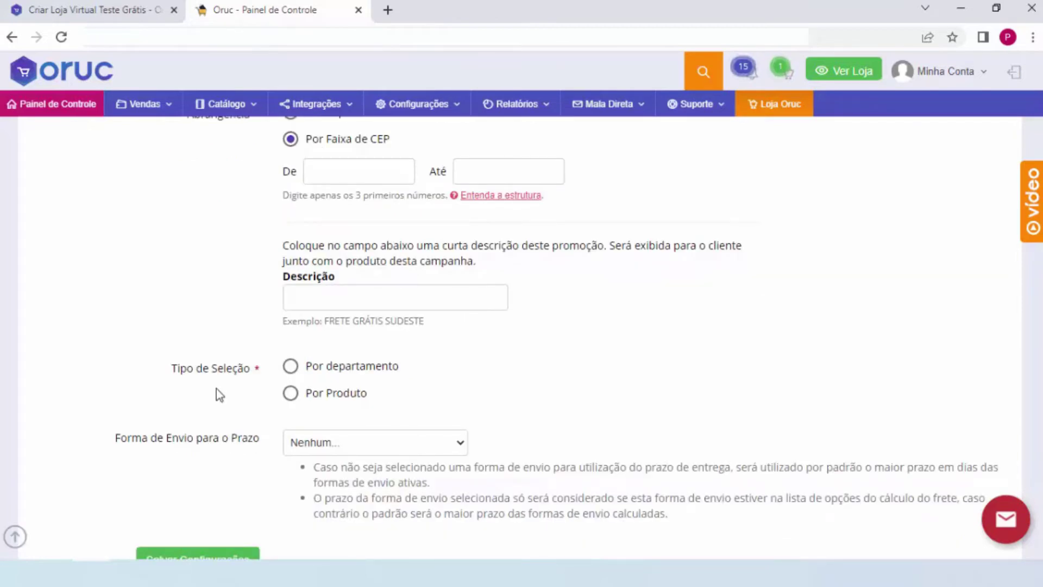
pyautogui.click(355, 393)
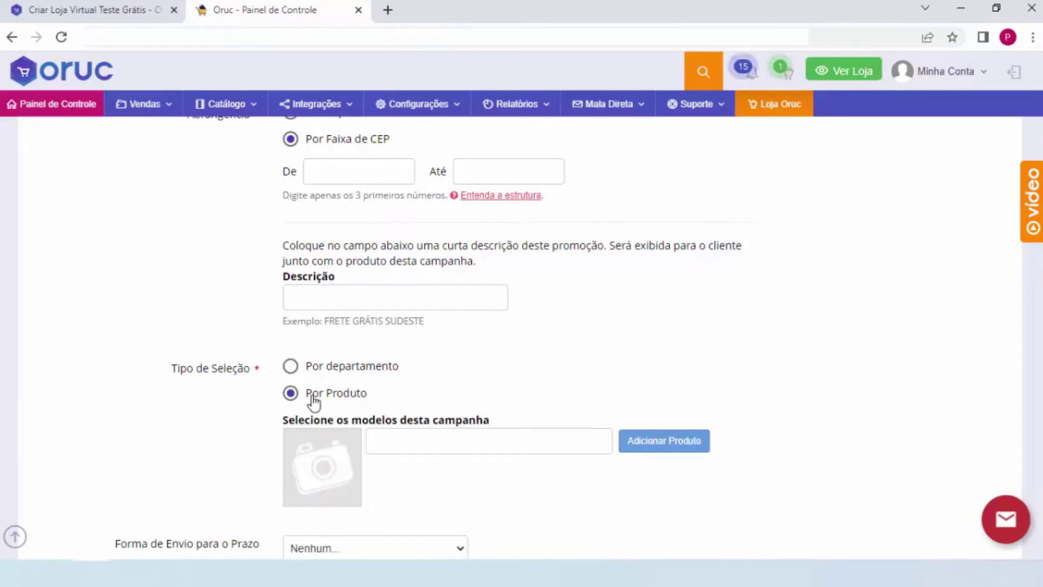
pyautogui.click(415, 438)
pyautogui.write('para Xbox Series X|S, X')
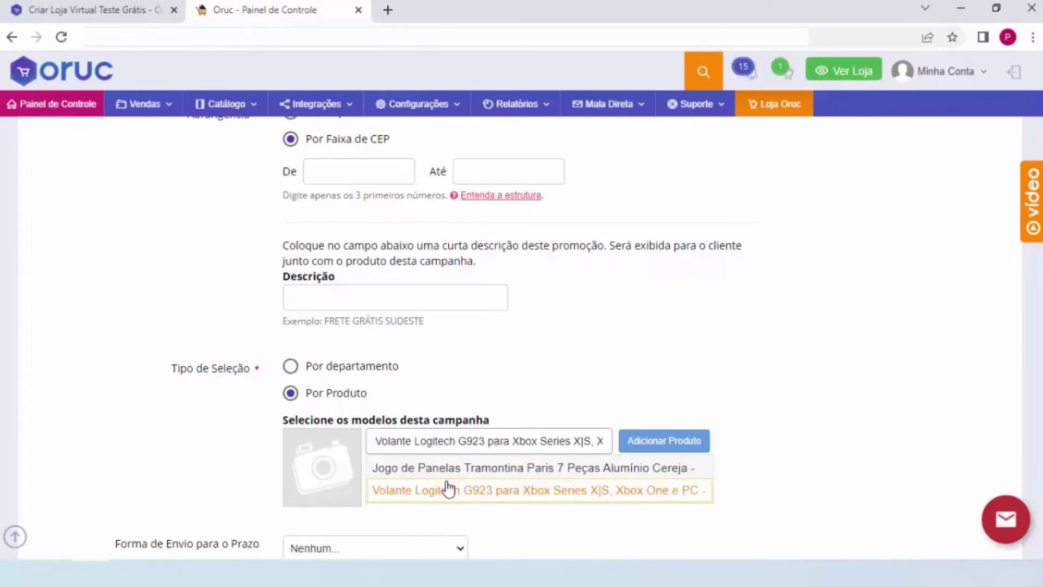
pyautogui.click(447, 486)
pyautogui.click(637, 437)
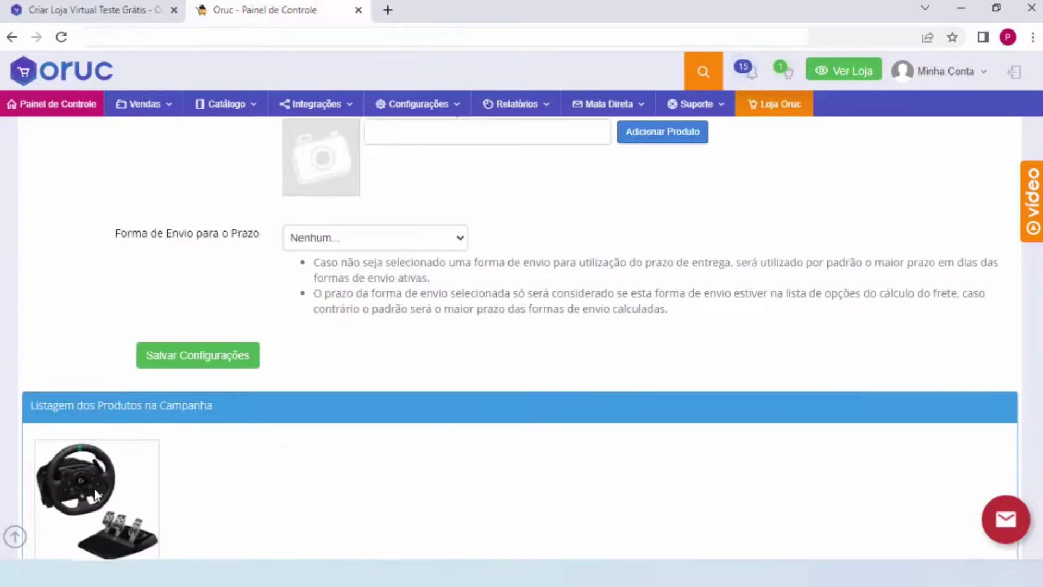
# Review the free-shipping campaign's product list and the available options for Forma de Envio para o Prazo.
pyautogui.scroll(-4, 93, 488)
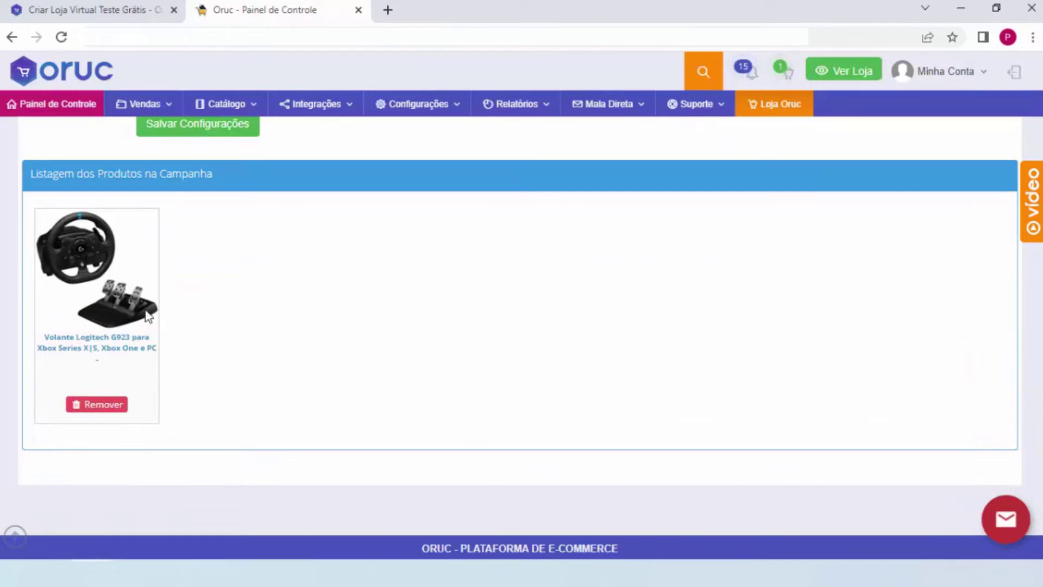
pyautogui.scroll(3, 167, 279)
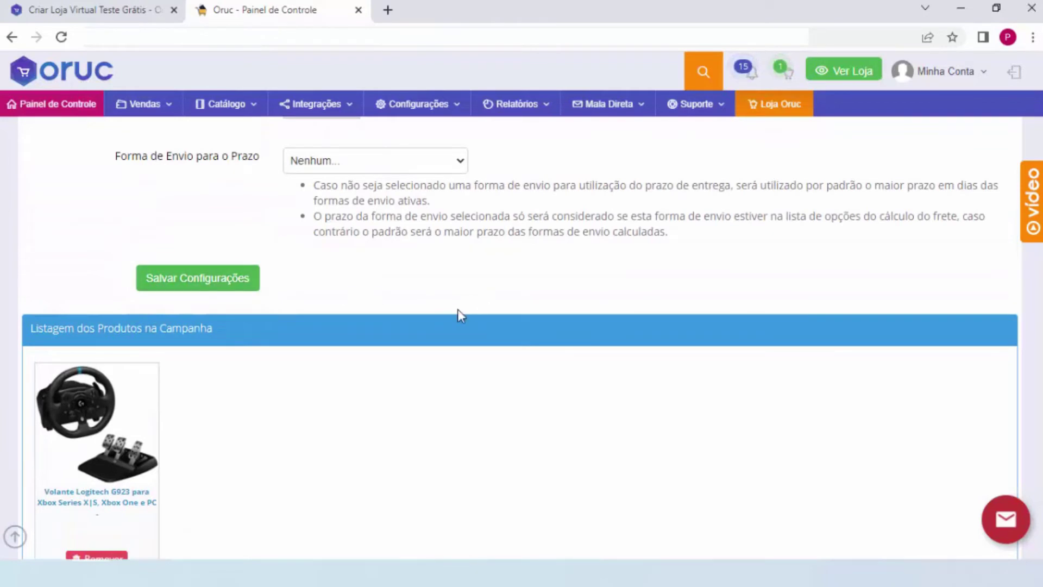
pyautogui.scroll(3, 459, 312)
pyautogui.click(391, 317)
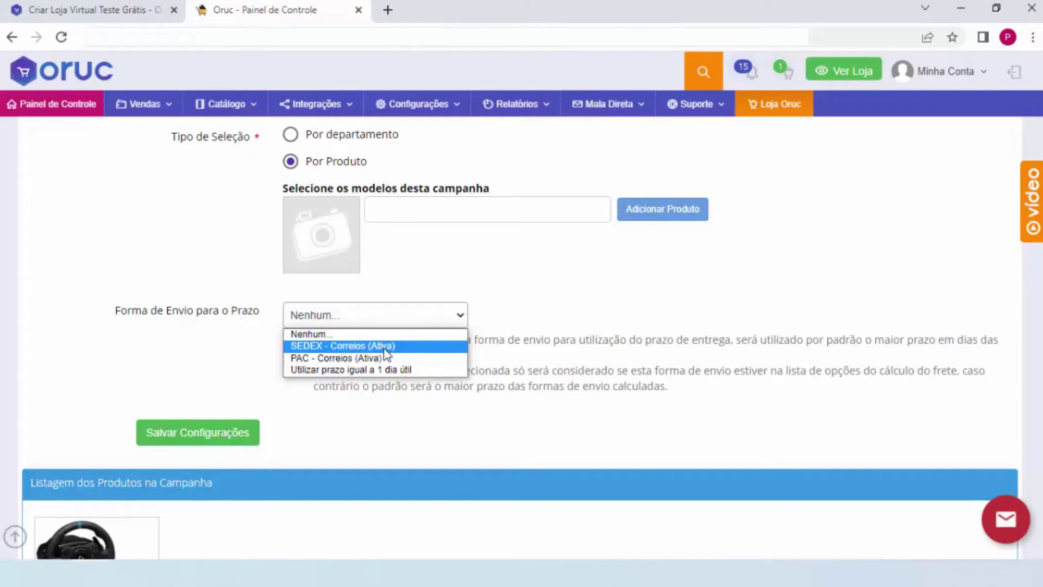
pyautogui.click(513, 296)
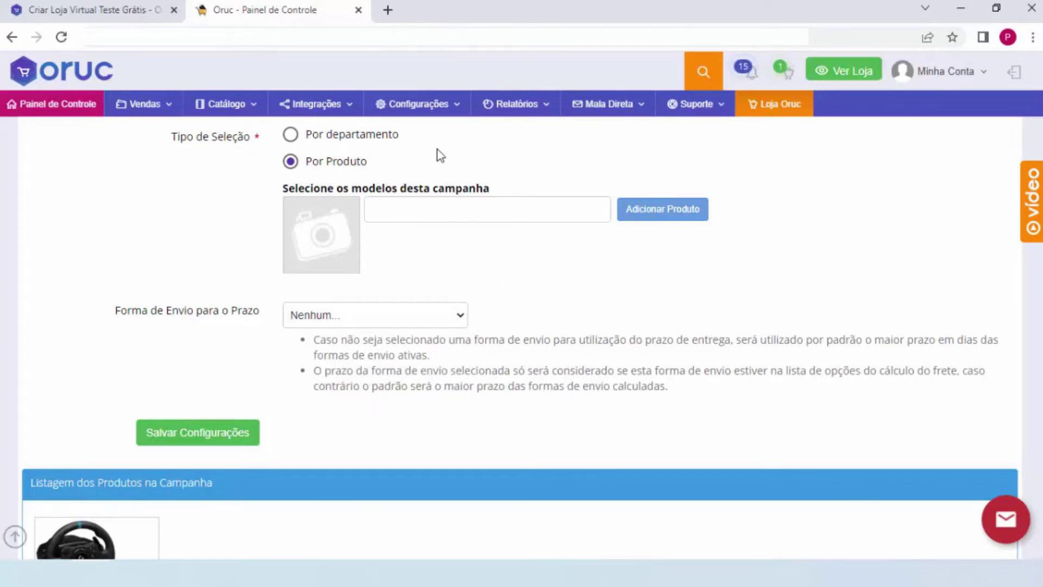
# Open the registration form for a new Campanha de Frete Preço in the campaign manager.
pyautogui.click(431, 113)
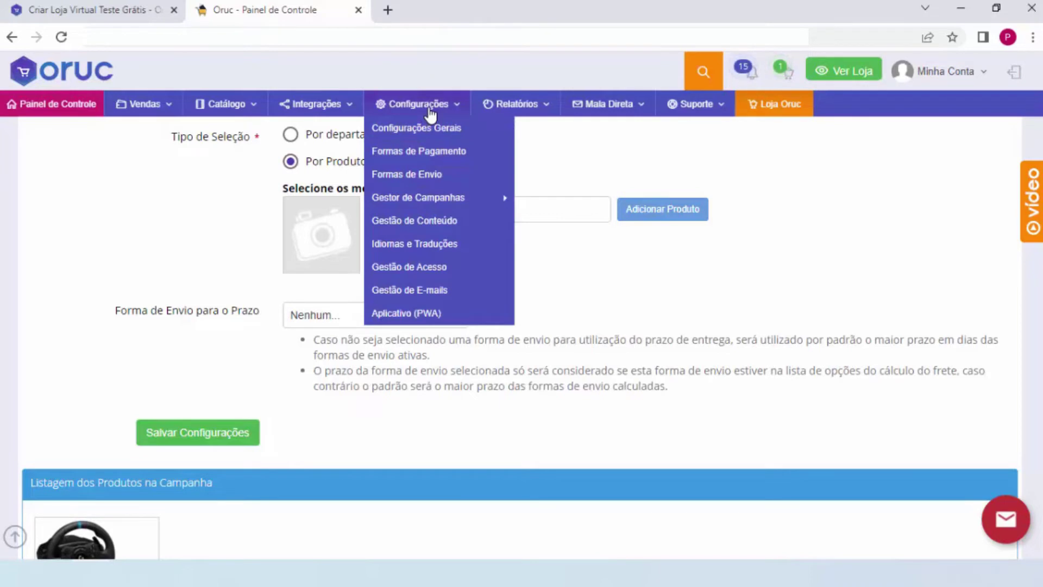
pyautogui.moveTo(440, 205)
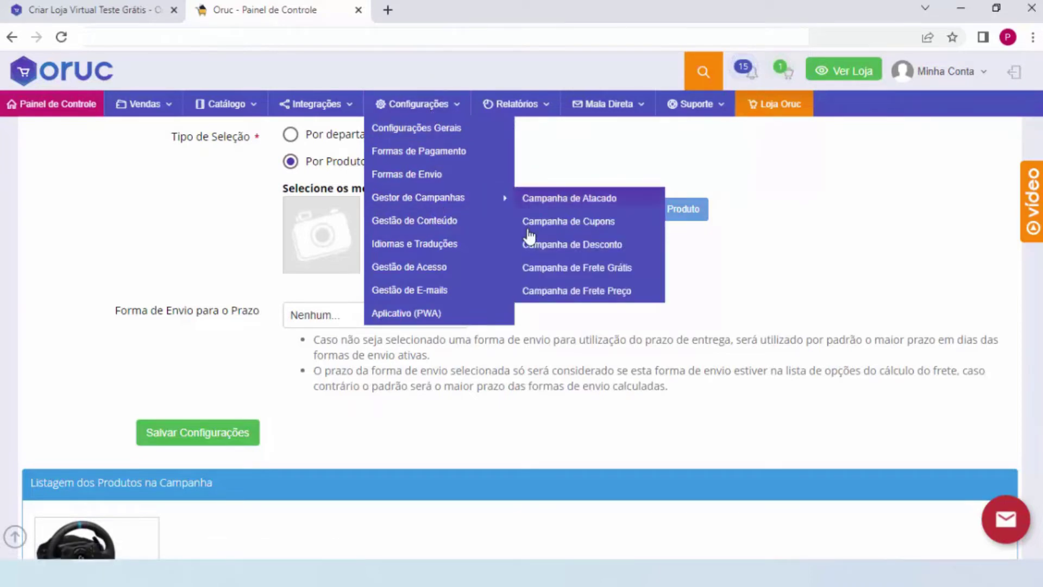
pyautogui.click(555, 293)
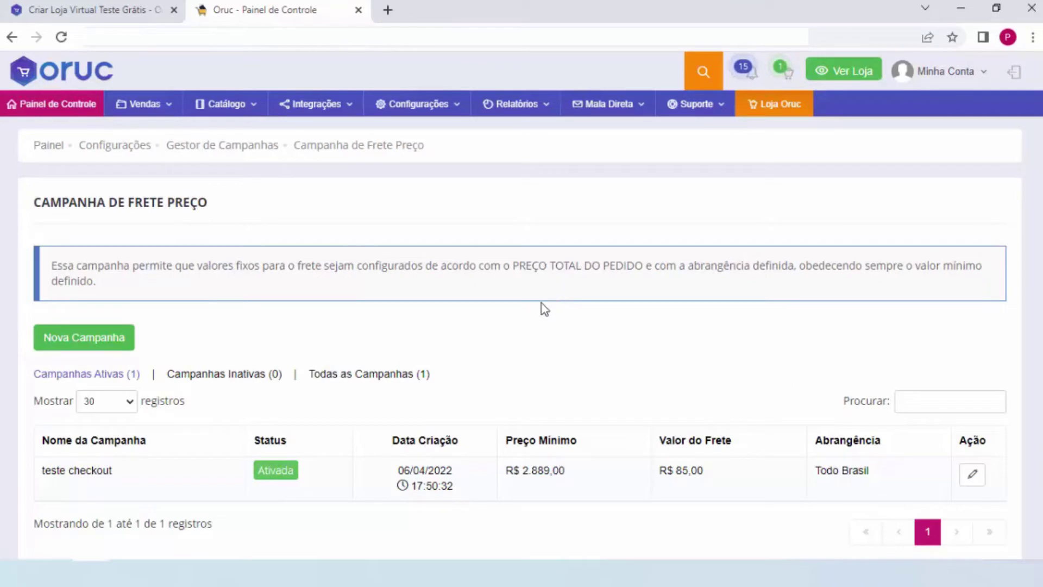
pyautogui.click(84, 338)
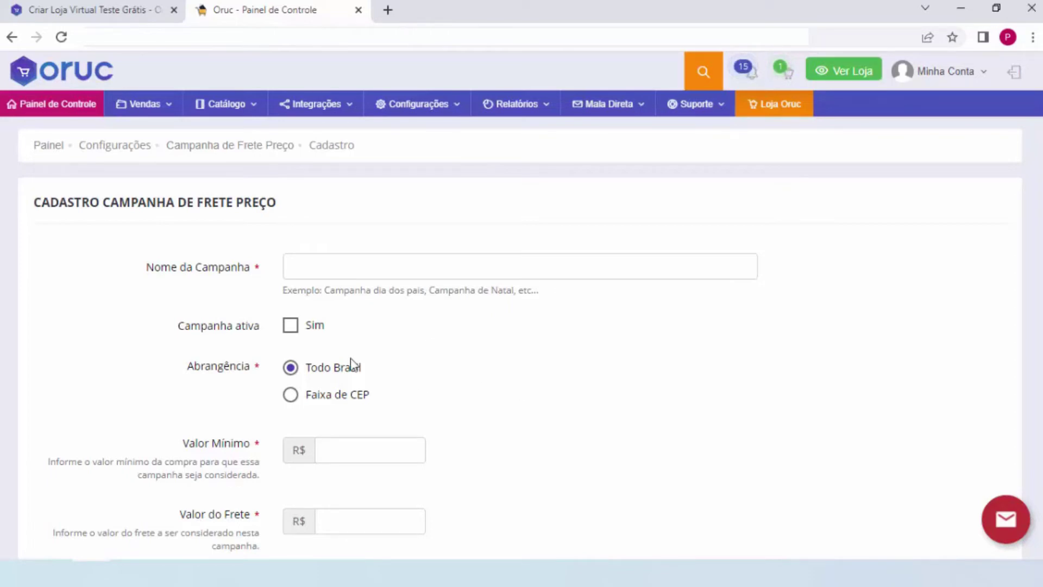
# Inspect the CEP range fields offered by the Faixa de CEP coverage and return the Abrangência to Todo Brasil.
pyautogui.click(343, 394)
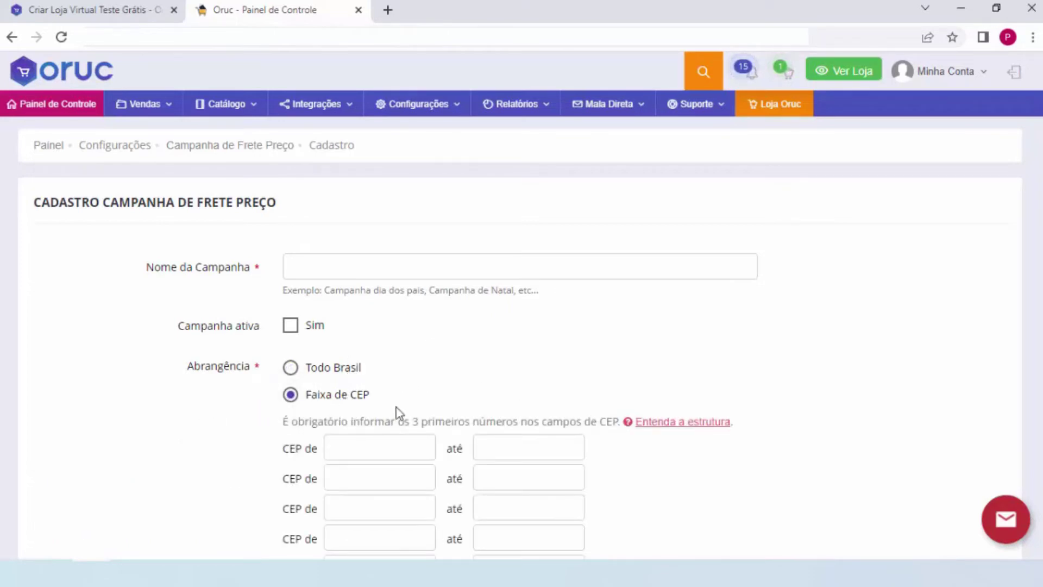
pyautogui.scroll(-1, 416, 420)
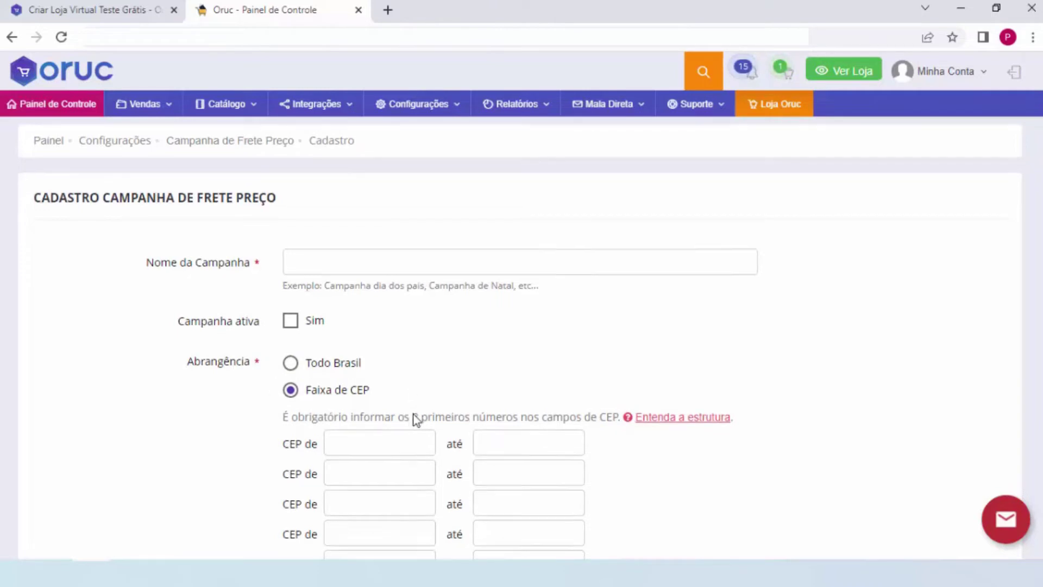
pyautogui.scroll(-4, 416, 419)
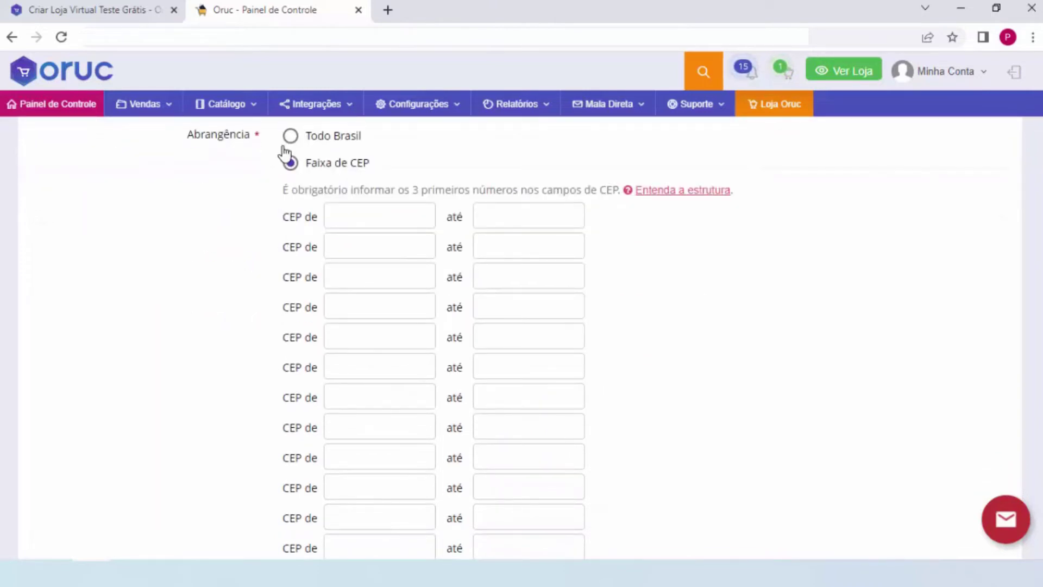
pyautogui.click(306, 138)
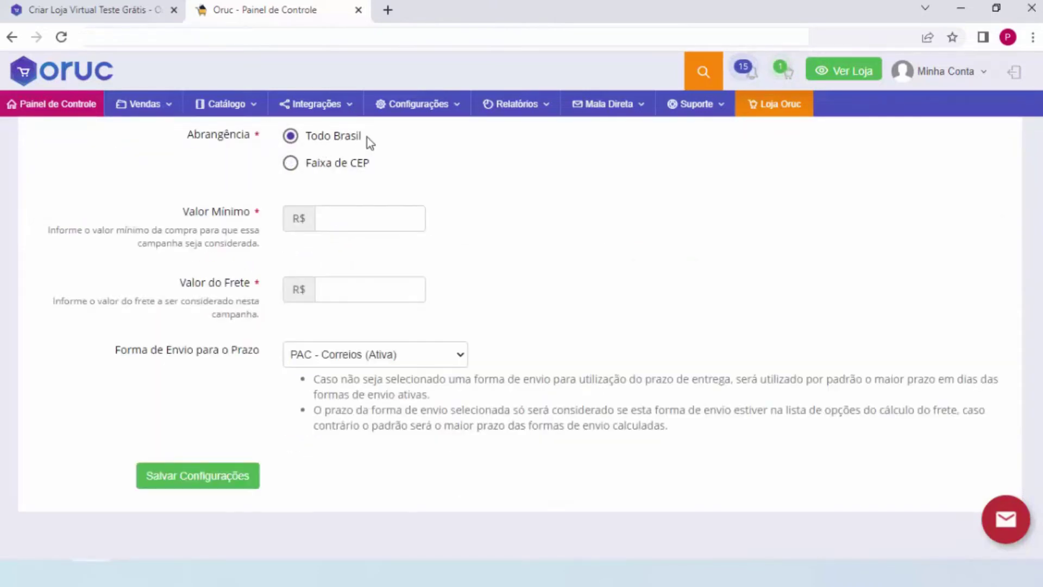
# Set the Valor Mínimo to R$ 100.00 and the Valor do Frete to R$ 15.00, and check the options for Forma de Envio para o Prazo.
pyautogui.click(377, 218)
pyautogui.write('100.00')
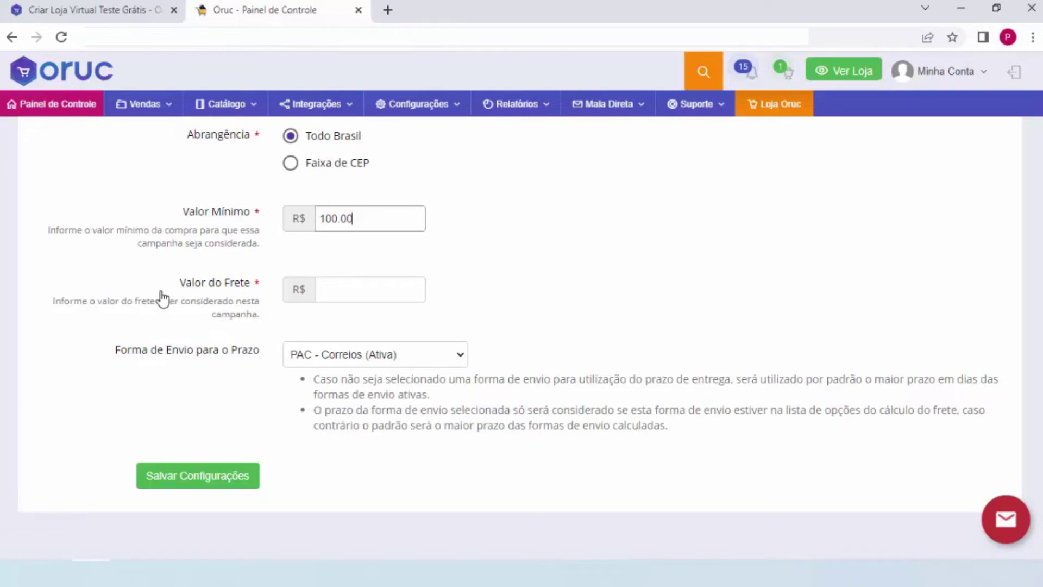
pyautogui.click(369, 298)
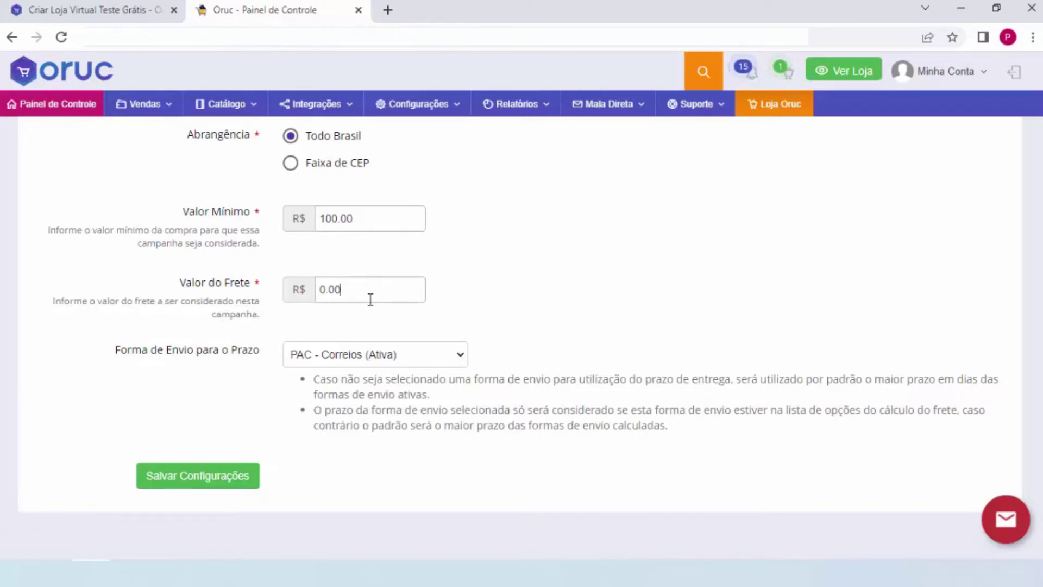
pyautogui.write('15.00')
pyautogui.click(377, 247)
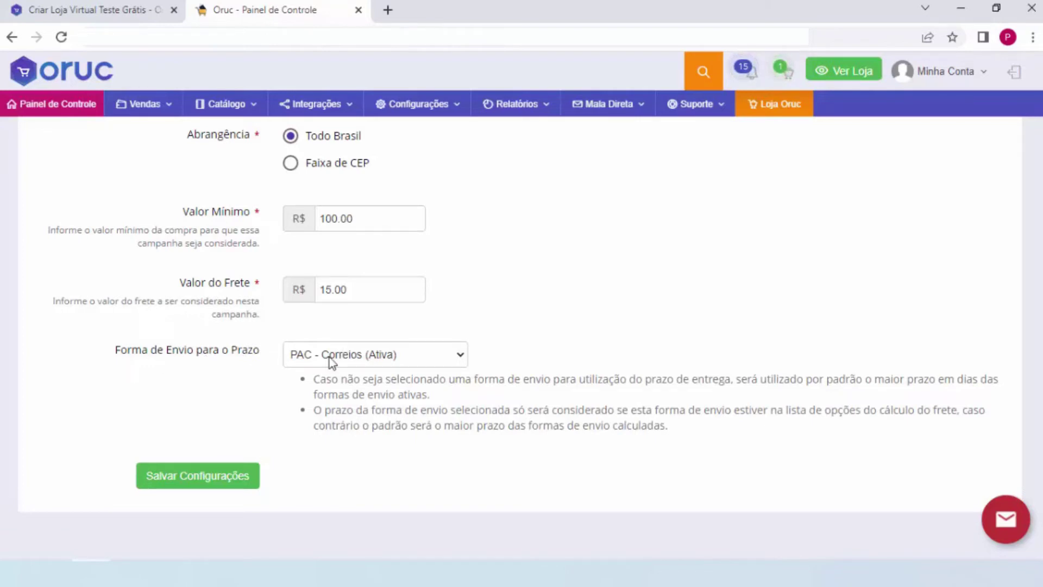
pyautogui.click(364, 354)
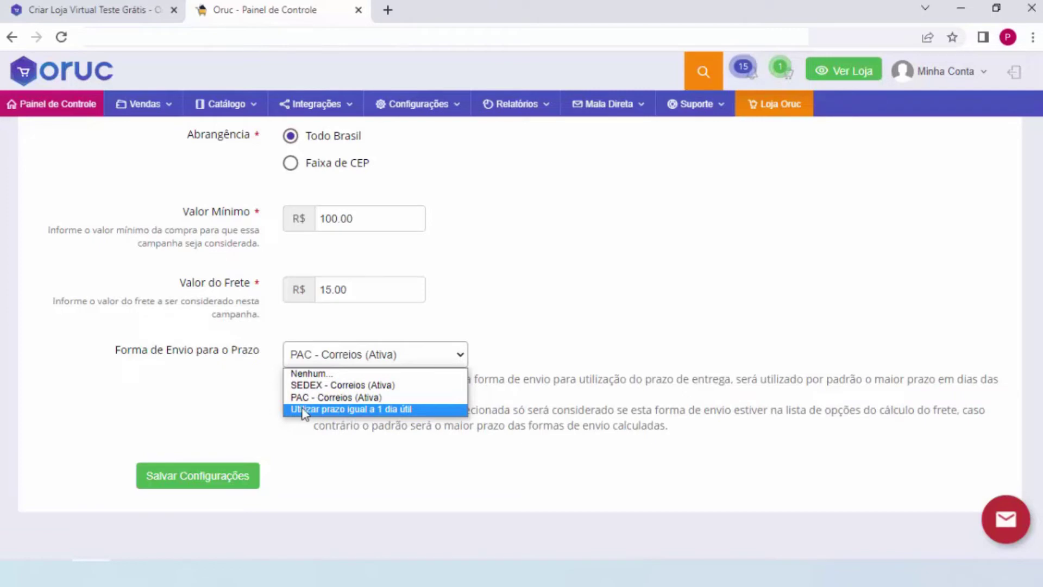
pyautogui.click(227, 408)
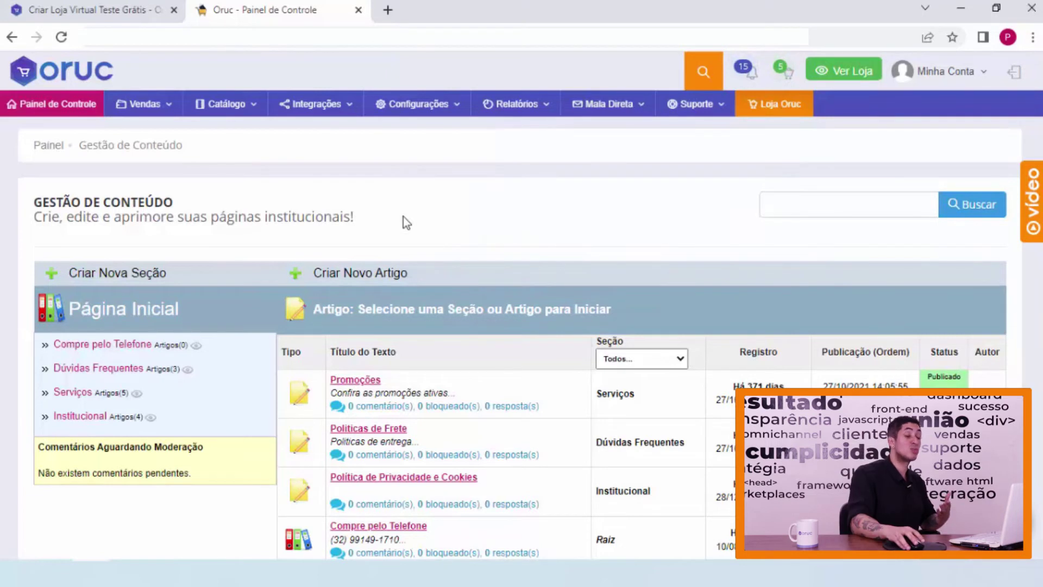
# Open the registration form for a new wholesale campaign (Campanha de Atacado) in the campaign manager.
pyautogui.click(417, 107)
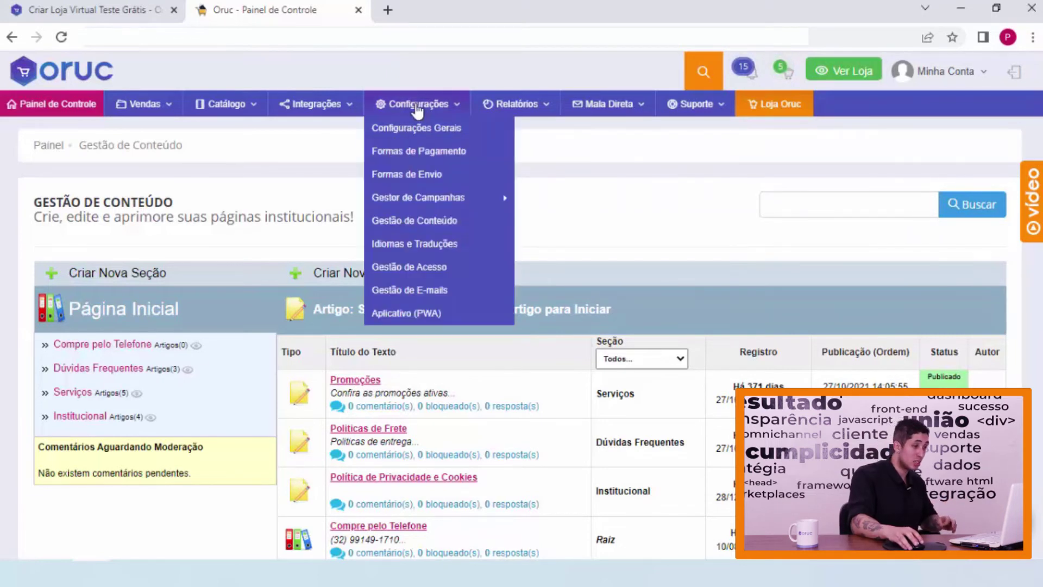
pyautogui.moveTo(456, 208)
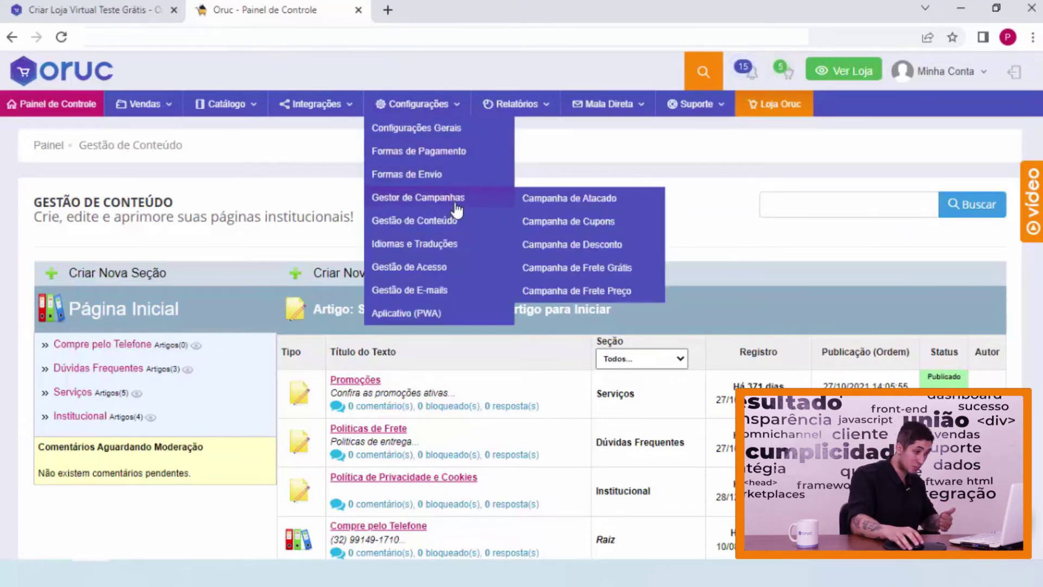
pyautogui.click(569, 201)
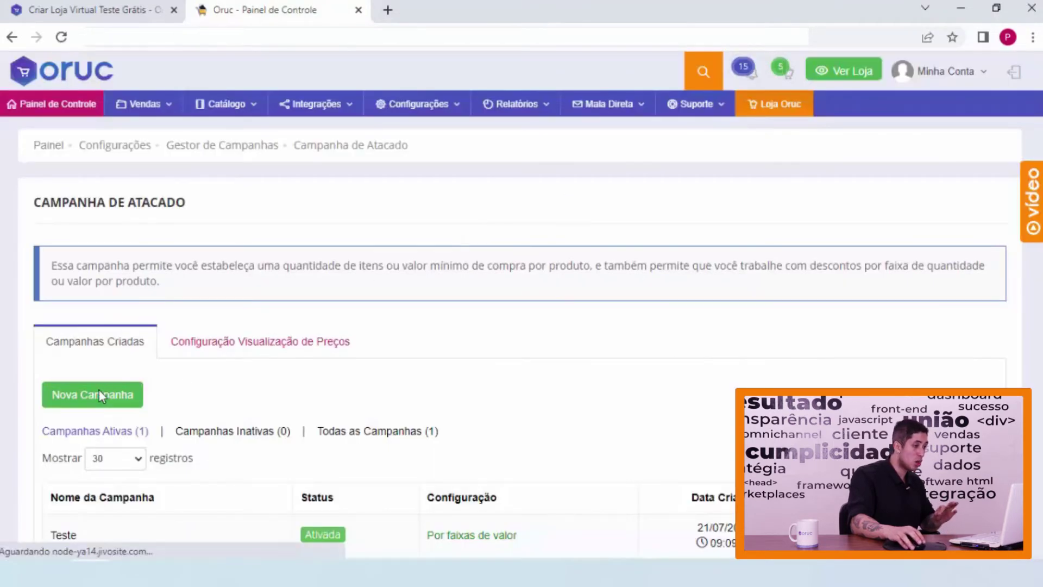
pyautogui.click(101, 397)
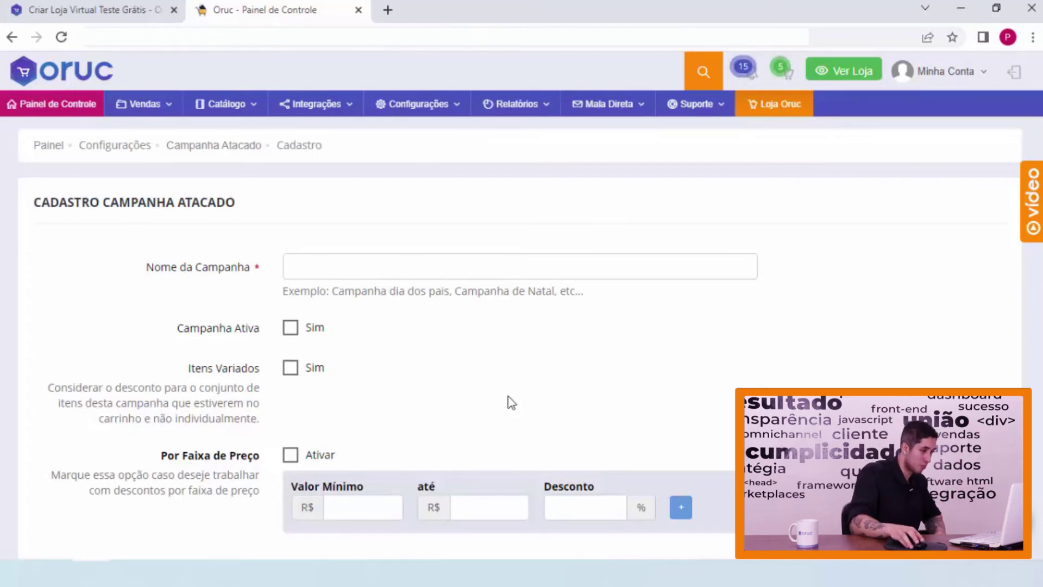
# Examine the wholesale form's mixed-items option, price-range and quantity-range discounts, and campaign price display settings.
pyautogui.scroll(-1, 477, 354)
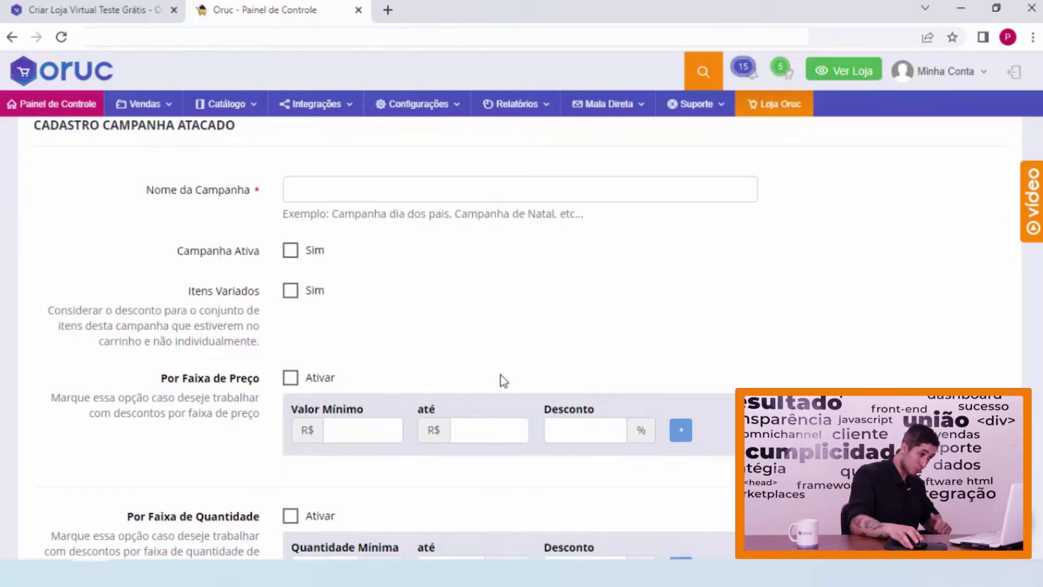
pyautogui.scroll(-1, 487, 357)
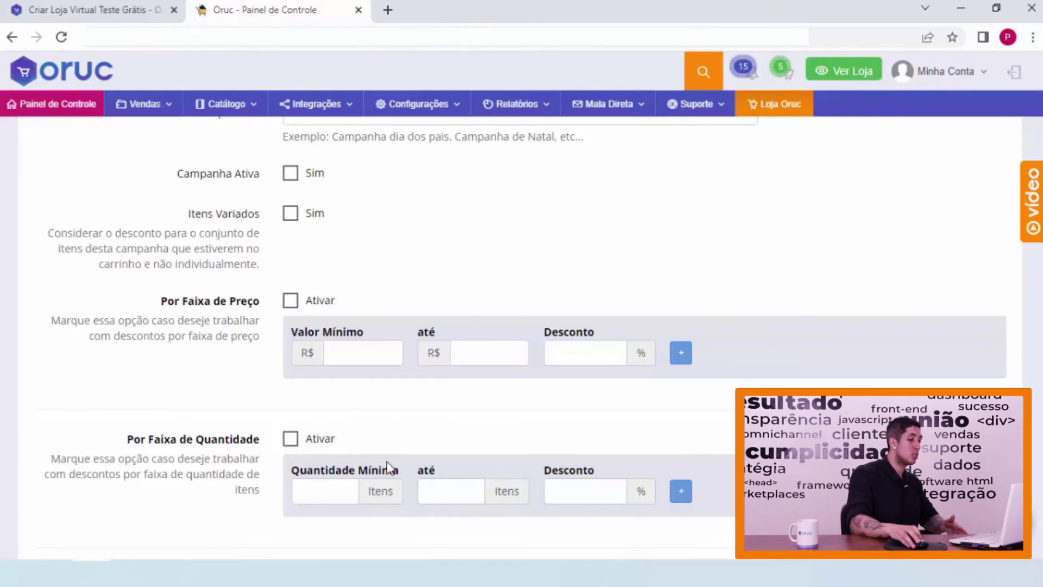
pyautogui.scroll(-1, 388, 468)
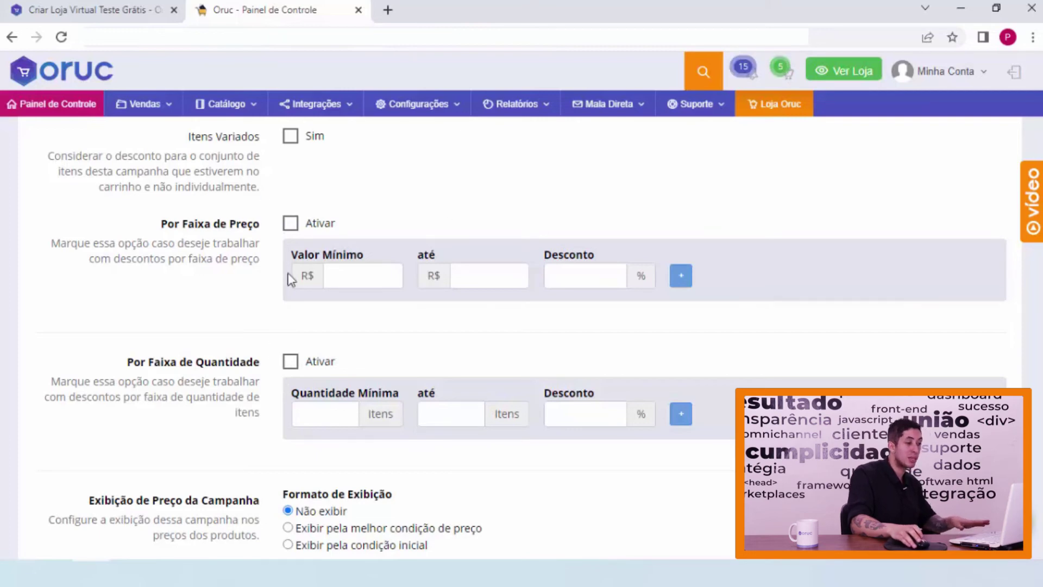
pyautogui.scroll(-4, 172, 331)
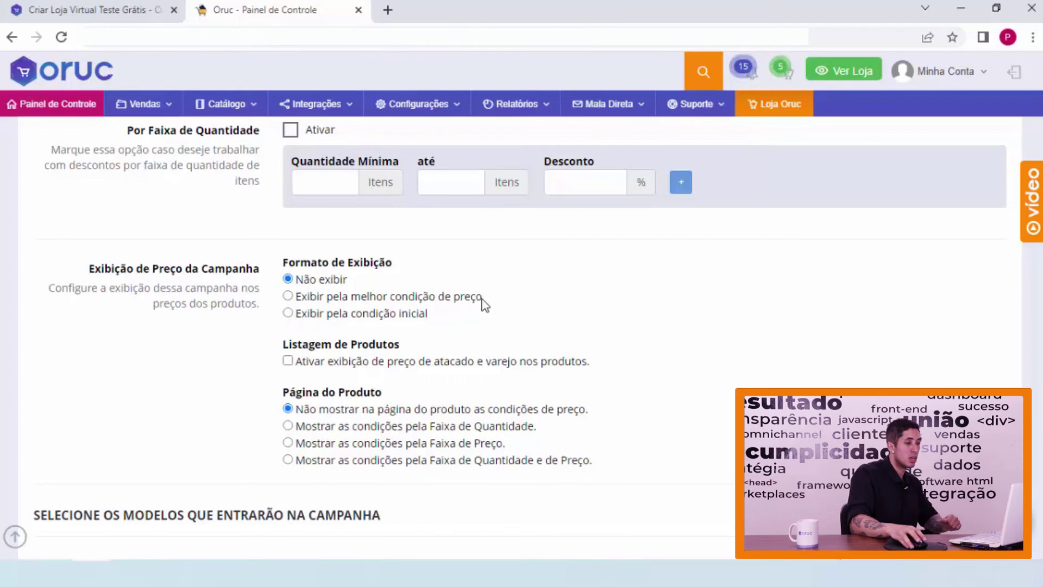
pyautogui.scroll(3, 571, 335)
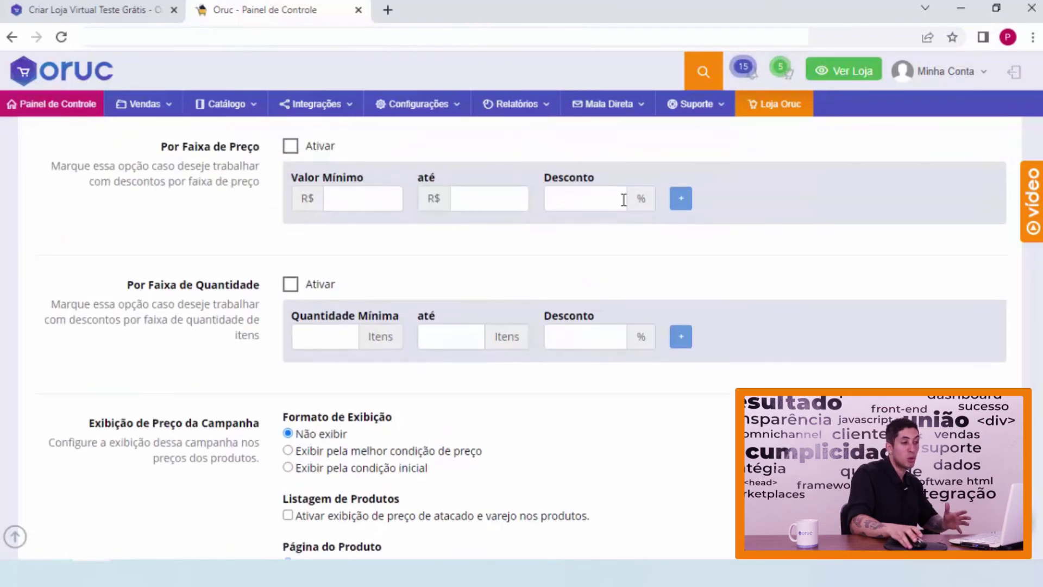
pyautogui.scroll(-2, 541, 232)
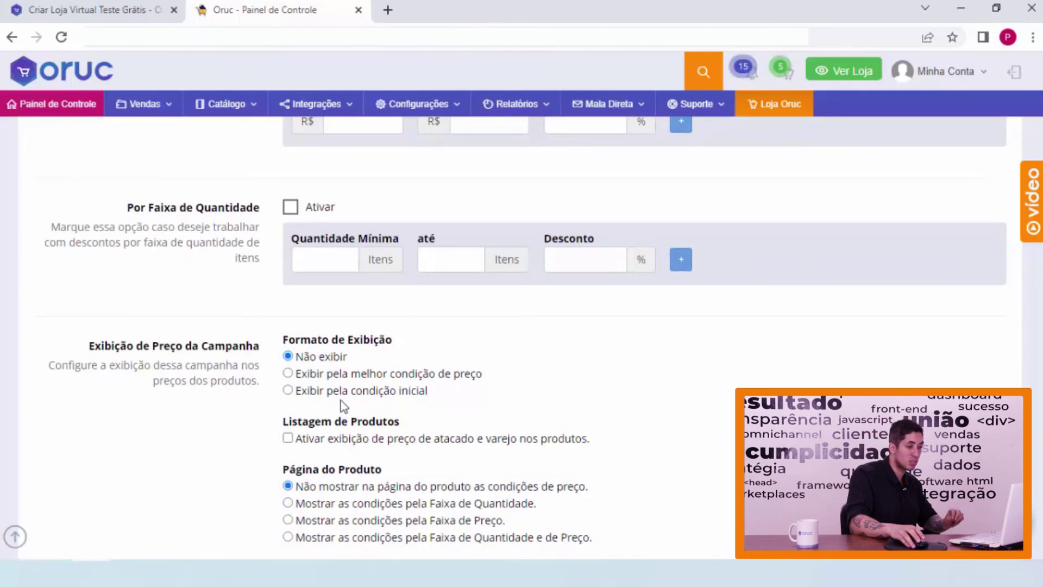
pyautogui.scroll(-8, 344, 405)
pyautogui.scroll(5, 324, 334)
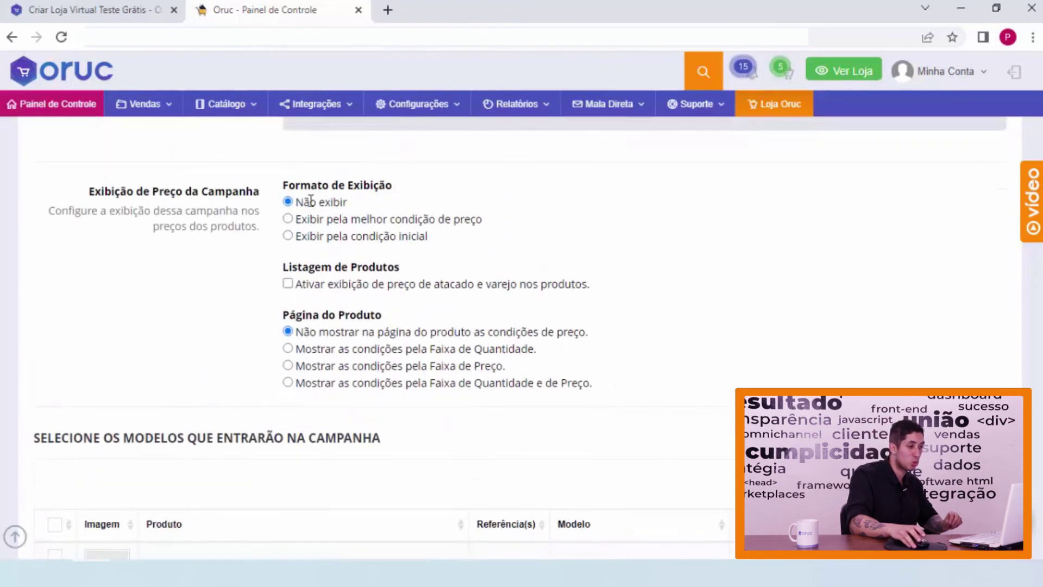
# Examine the table of product models that can be selected for the wholesale campaign, down to its save option.
pyautogui.scroll(-7, 218, 324)
pyautogui.scroll(-3, 89, 325)
pyautogui.scroll(8, 84, 243)
pyautogui.scroll(-4, 89, 369)
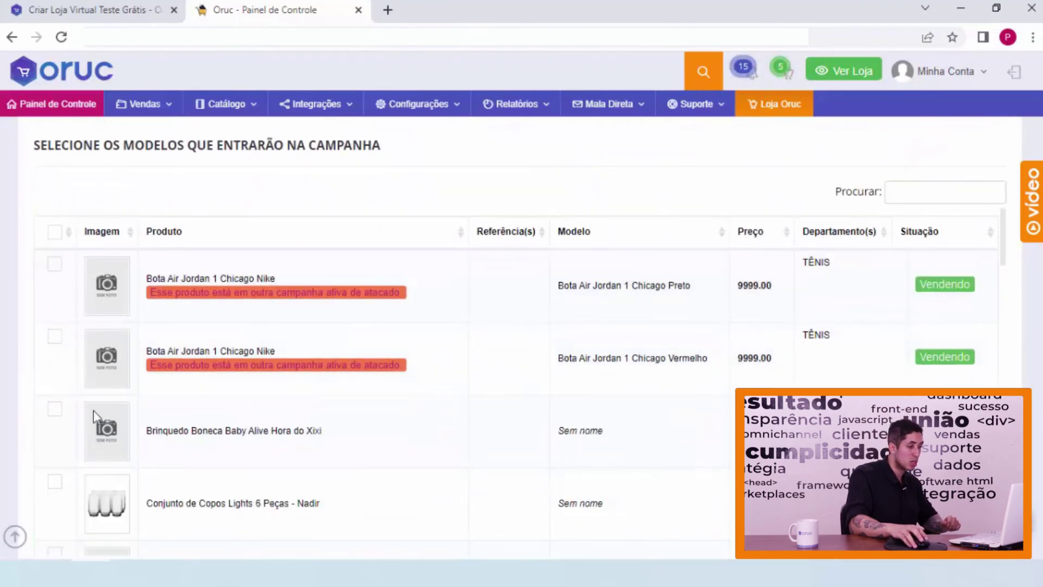
pyautogui.scroll(-8, 87, 395)
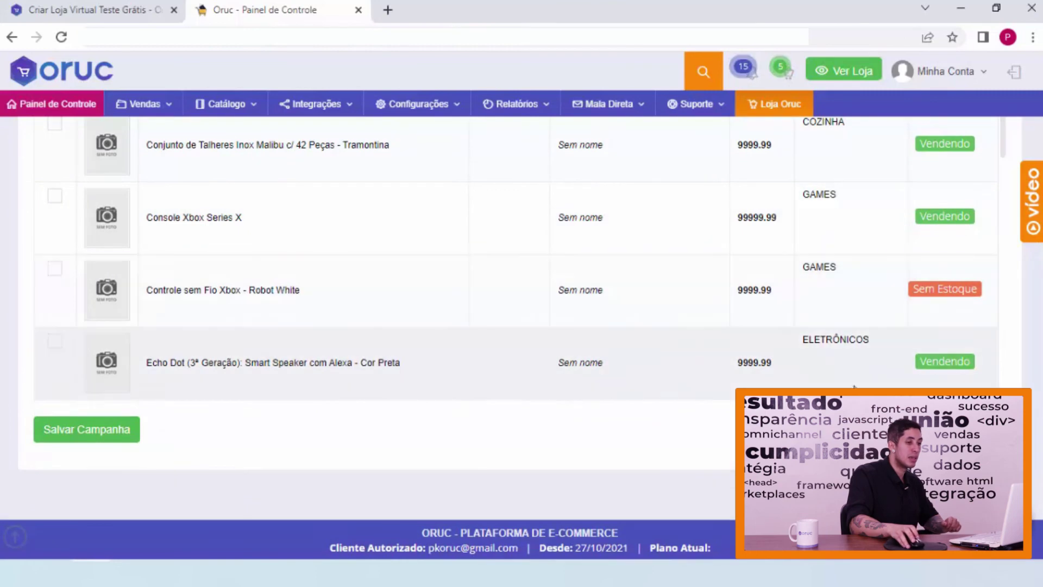
pyautogui.scroll(8, 587, 344)
pyautogui.scroll(-5, 292, 319)
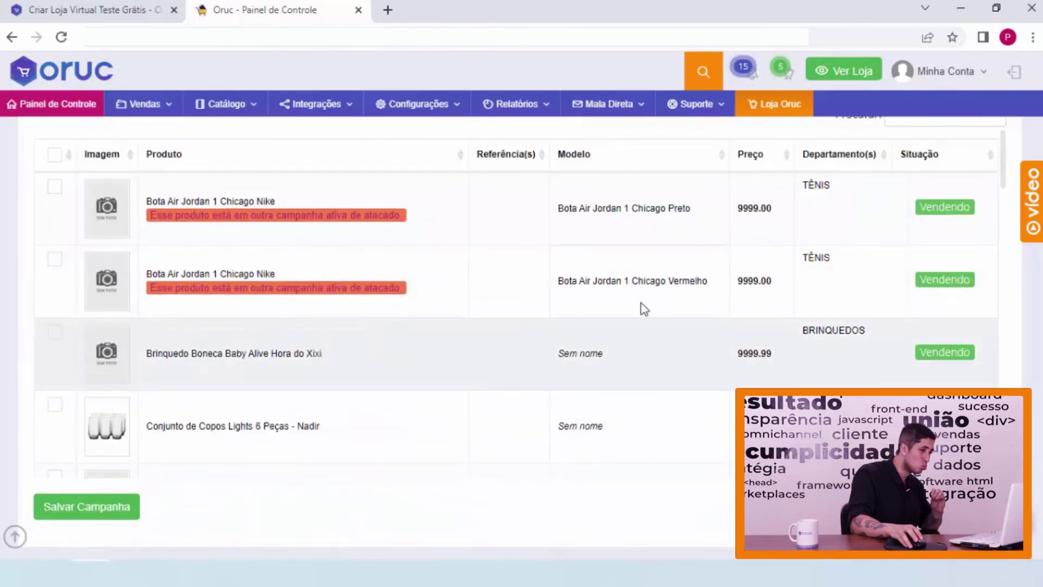
# Leave the wholesale campaign's product table and open the online store's public page from the control panel.
pyautogui.scroll(4, 539, 452)
pyautogui.scroll(1, 539, 452)
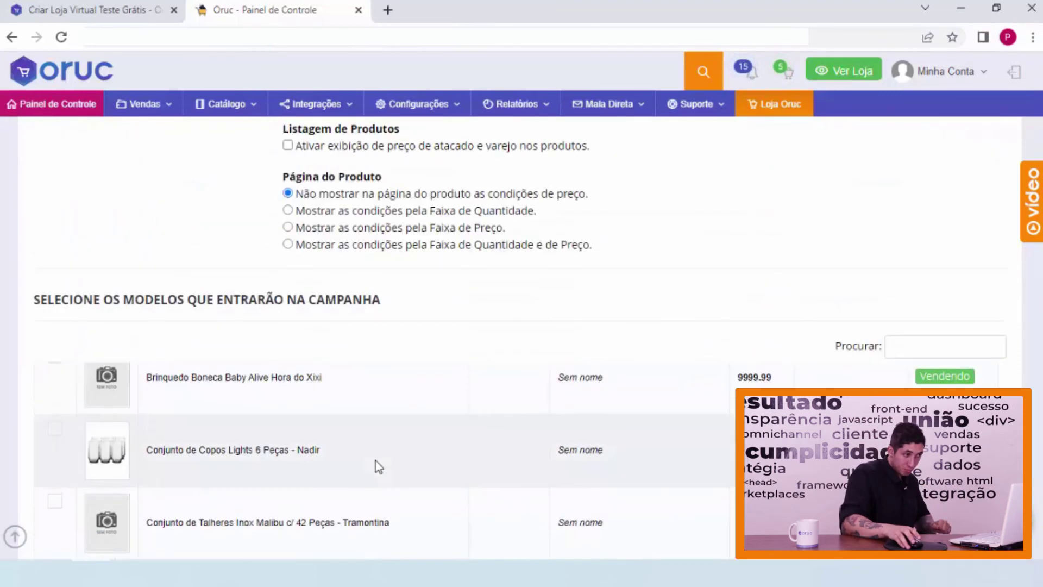
pyautogui.scroll(10, 375, 461)
pyautogui.scroll(1, 397, 398)
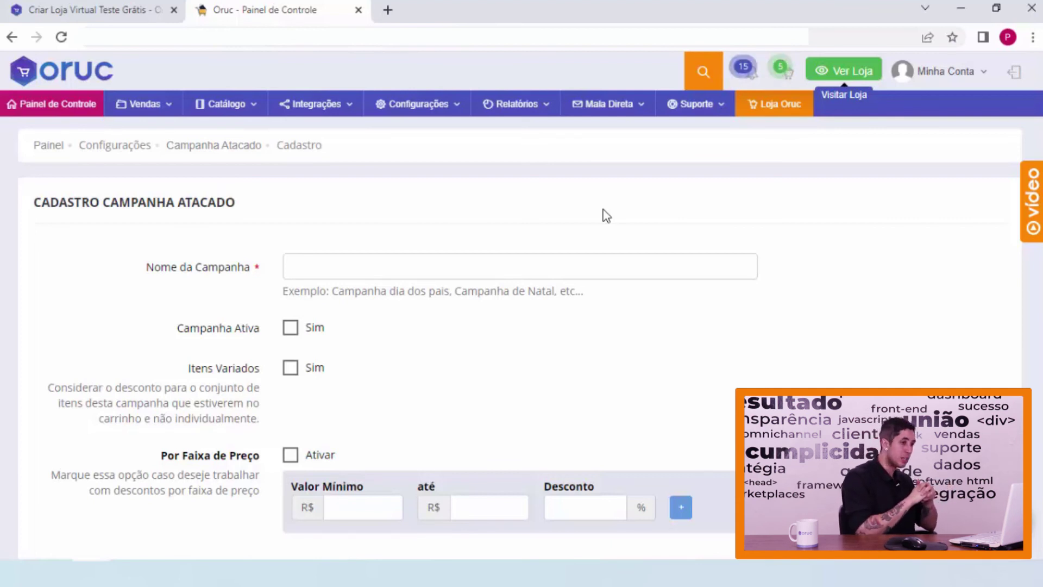
pyautogui.click(835, 72)
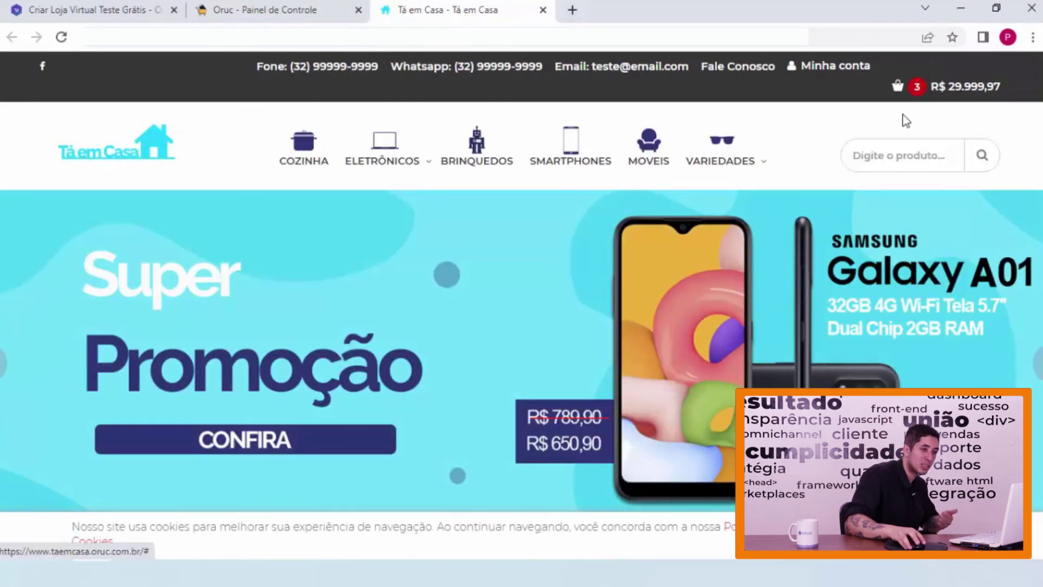
# Open the shopping cart's side panel, get the cart's share link from its sharing options, and close the panel.
pyautogui.moveTo(934, 93)
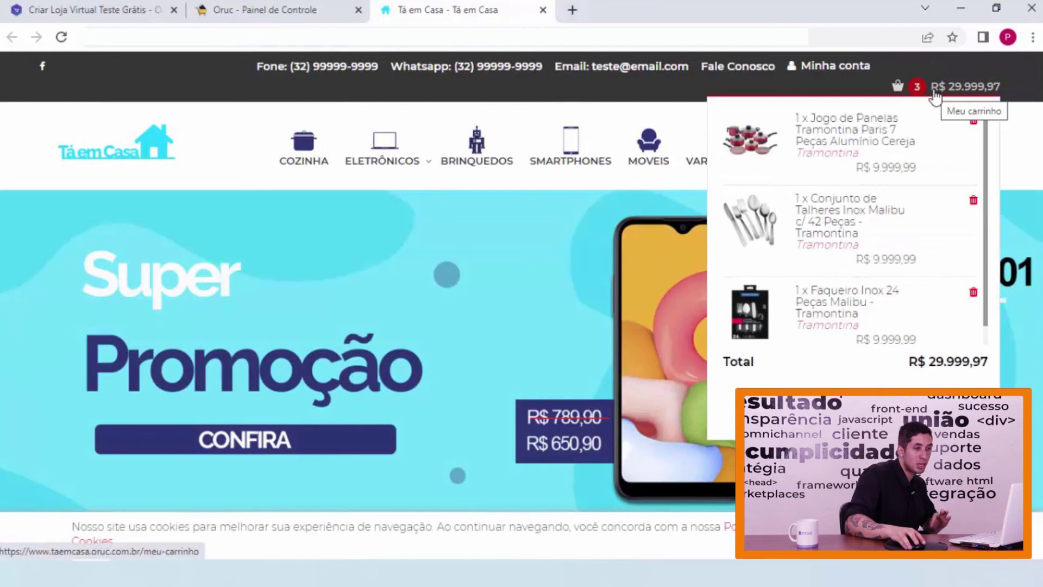
pyautogui.click(920, 89)
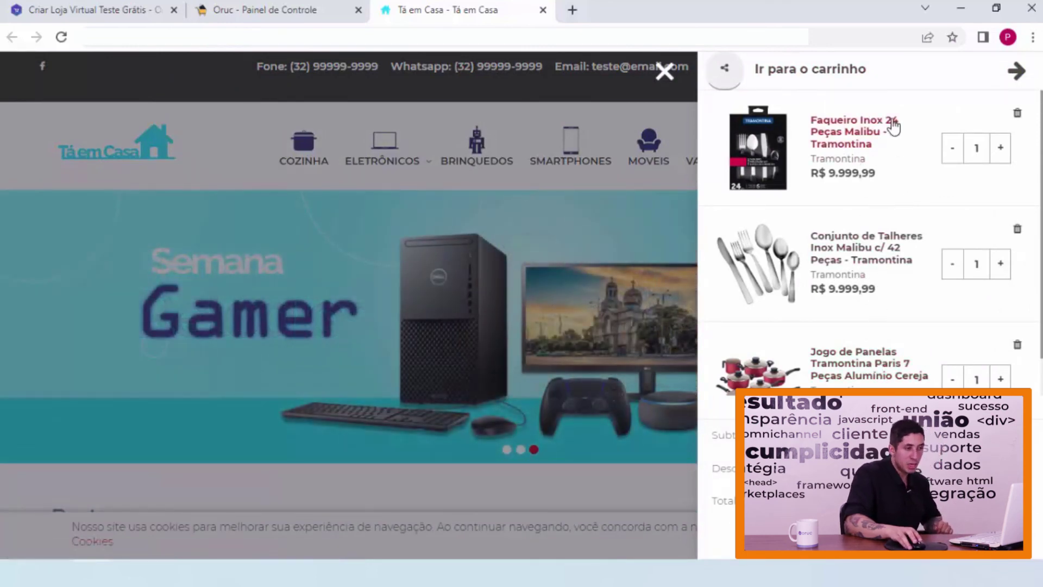
pyautogui.click(726, 70)
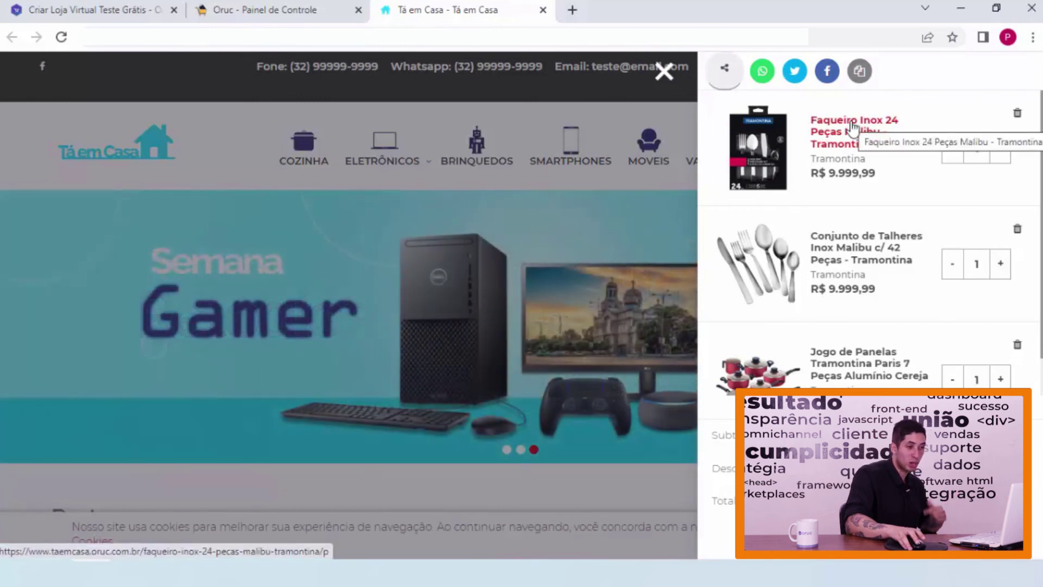
pyautogui.click(592, 243)
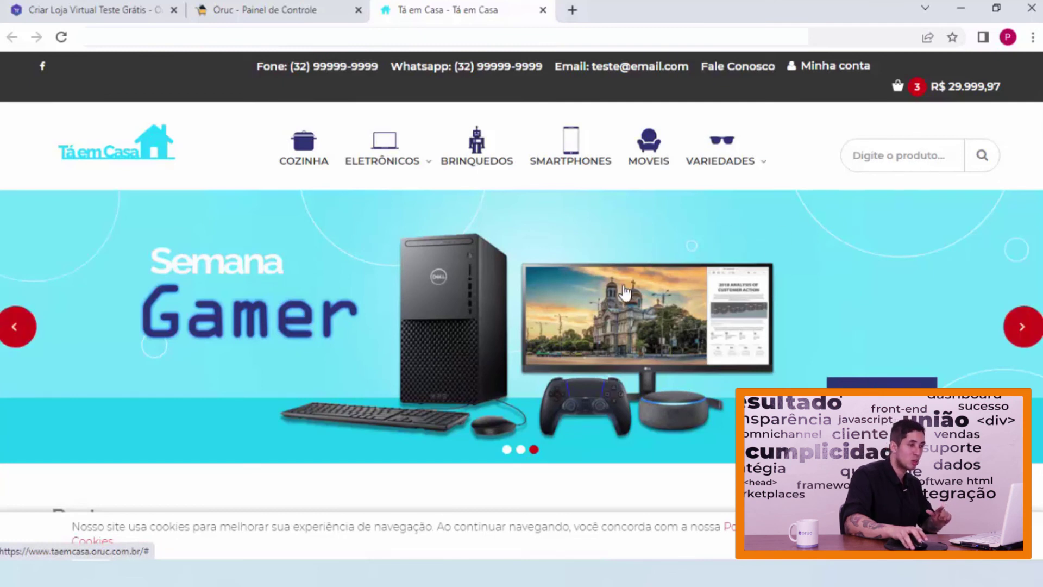
pyautogui.click(572, 10)
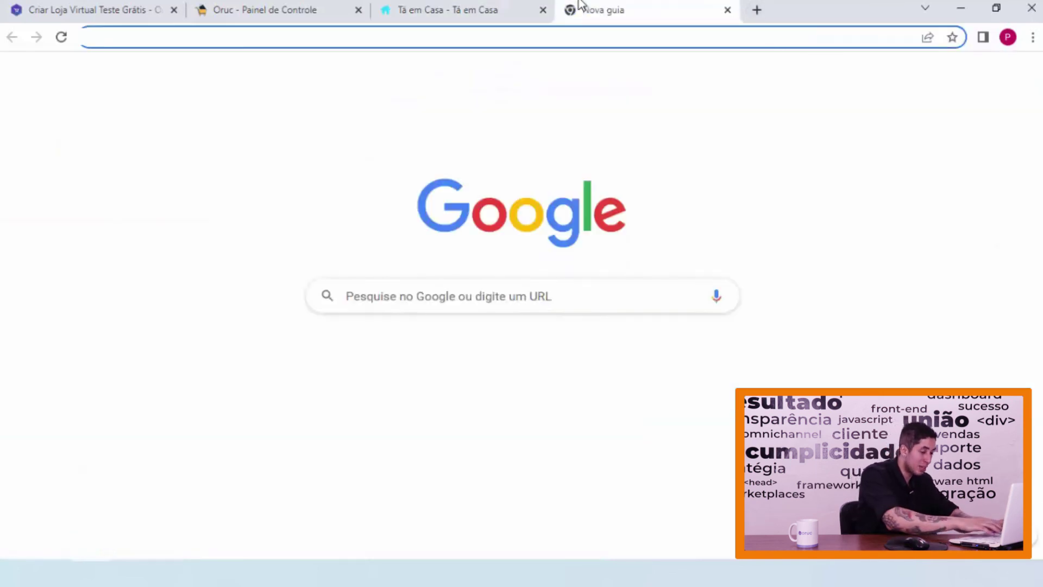
pyautogui.write('https://www.taemcasa.oruc.com.br/carrinho-compartilhado/MjkxMQ')
pyautogui.press('Return')
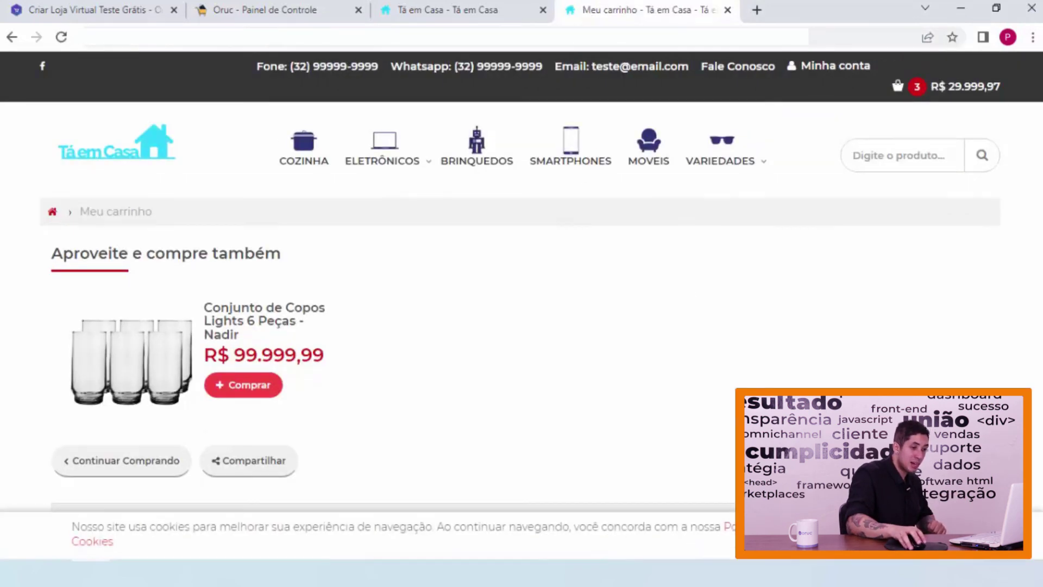
pyautogui.scroll(-7, 575, 208)
pyautogui.scroll(4, 530, 252)
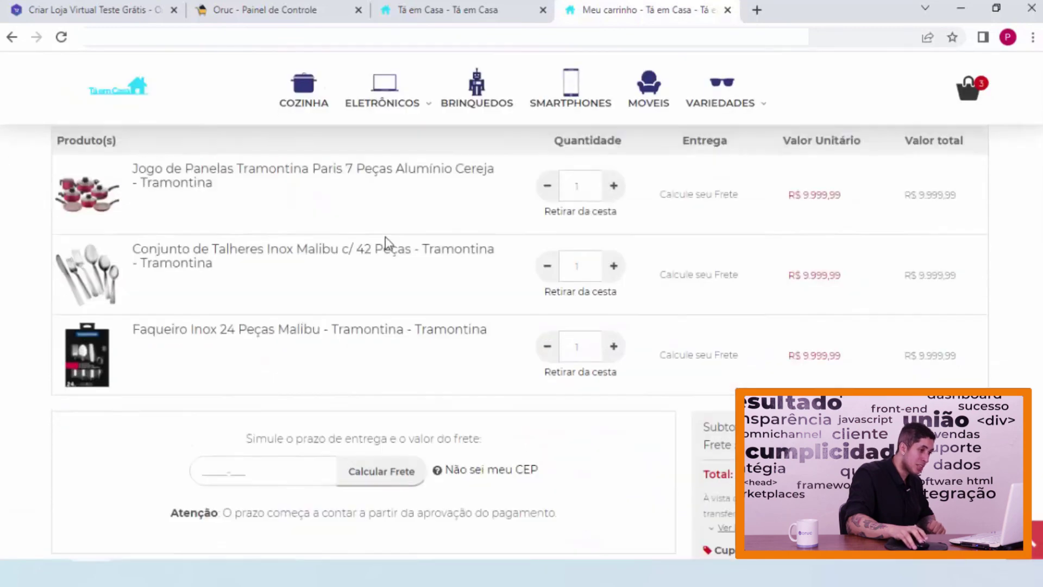
pyautogui.scroll(-3, 387, 283)
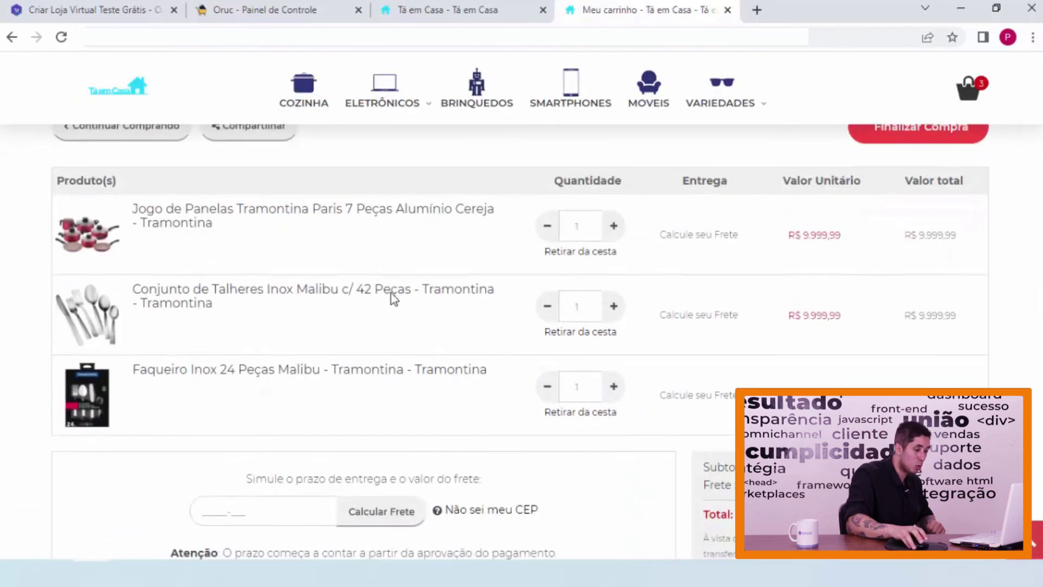